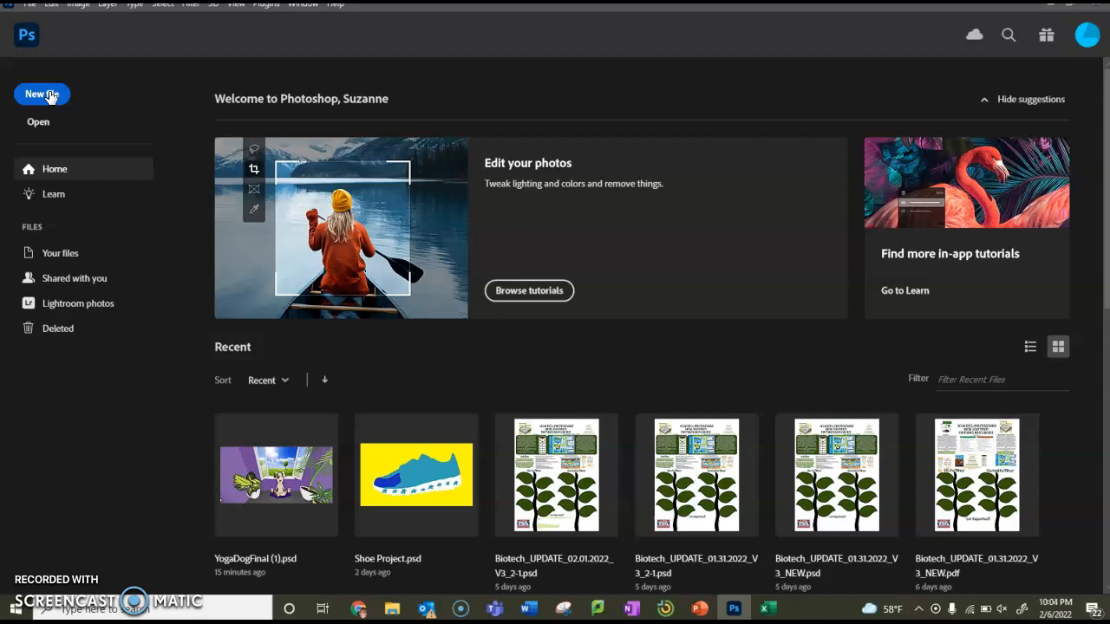
Step: Create a new 7 x 5 inch, 72 pixels/inch RGB document with transparent background contents, and collapse the Character settings
click(47, 93)
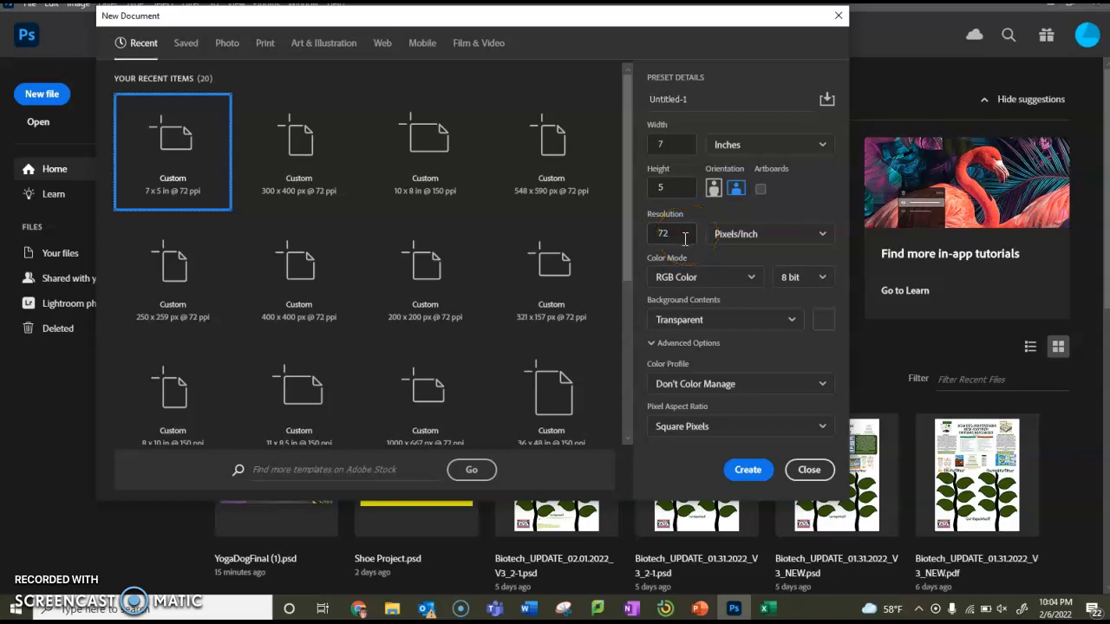
click(675, 320)
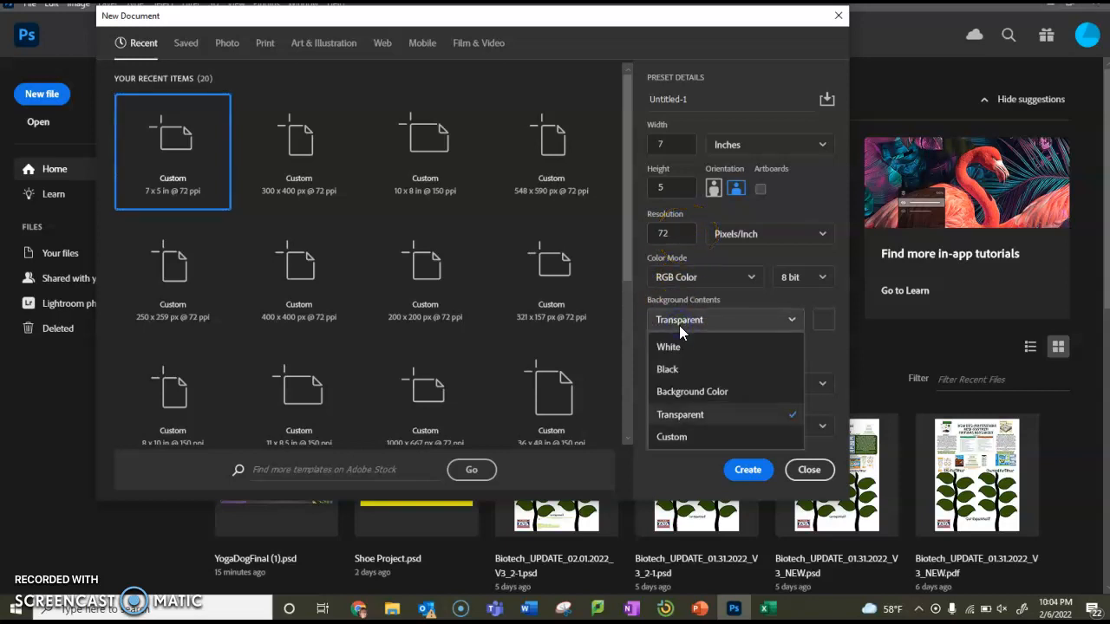
click(686, 416)
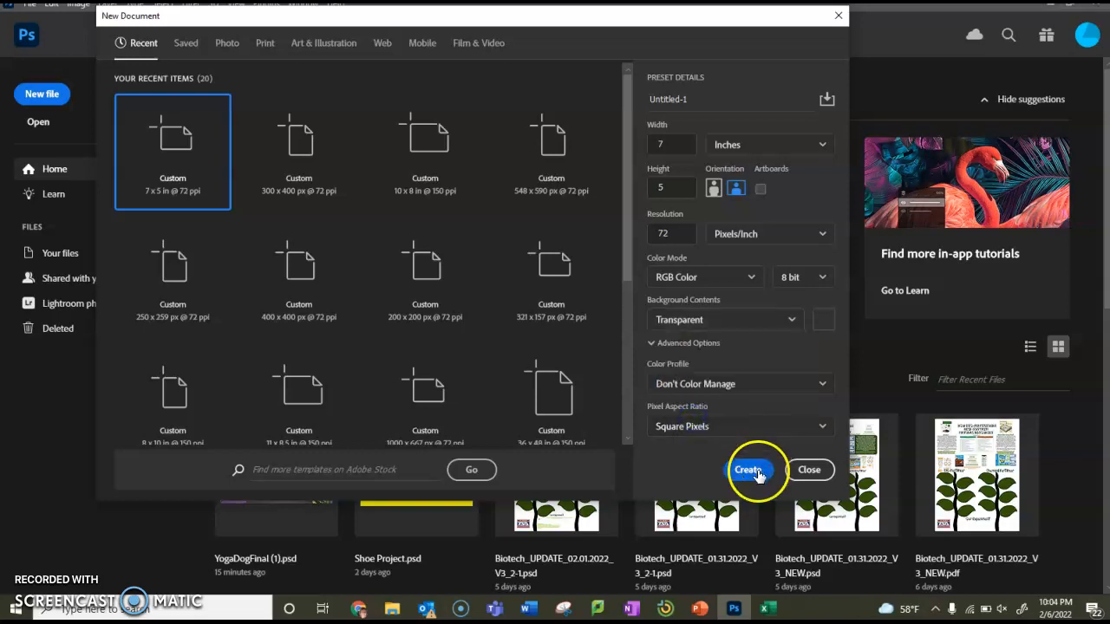
click(751, 474)
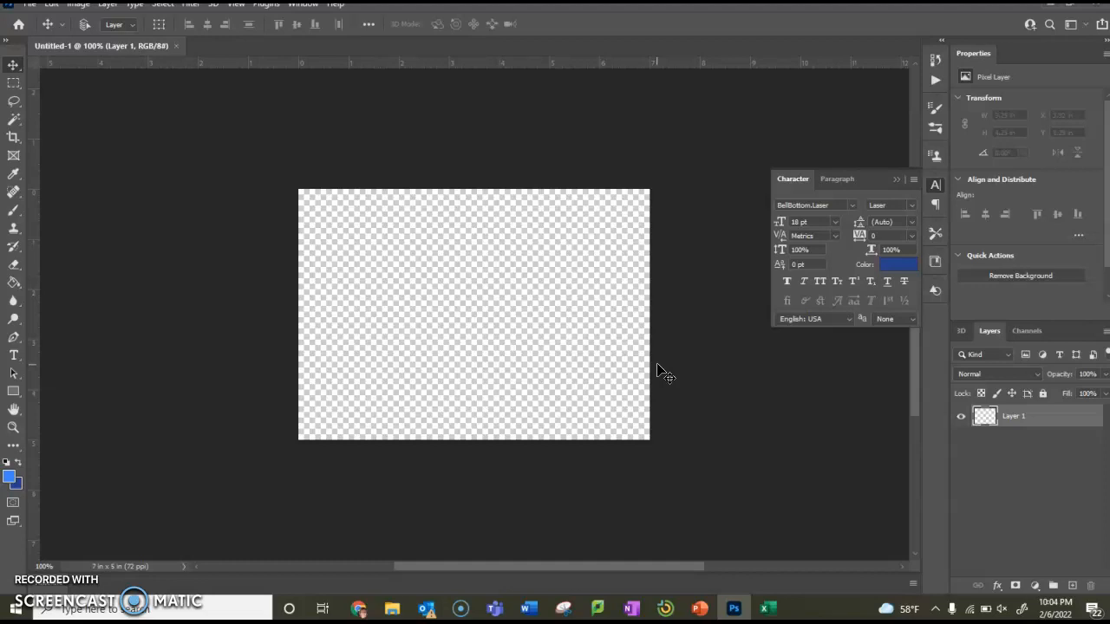
key(ctrl+0)
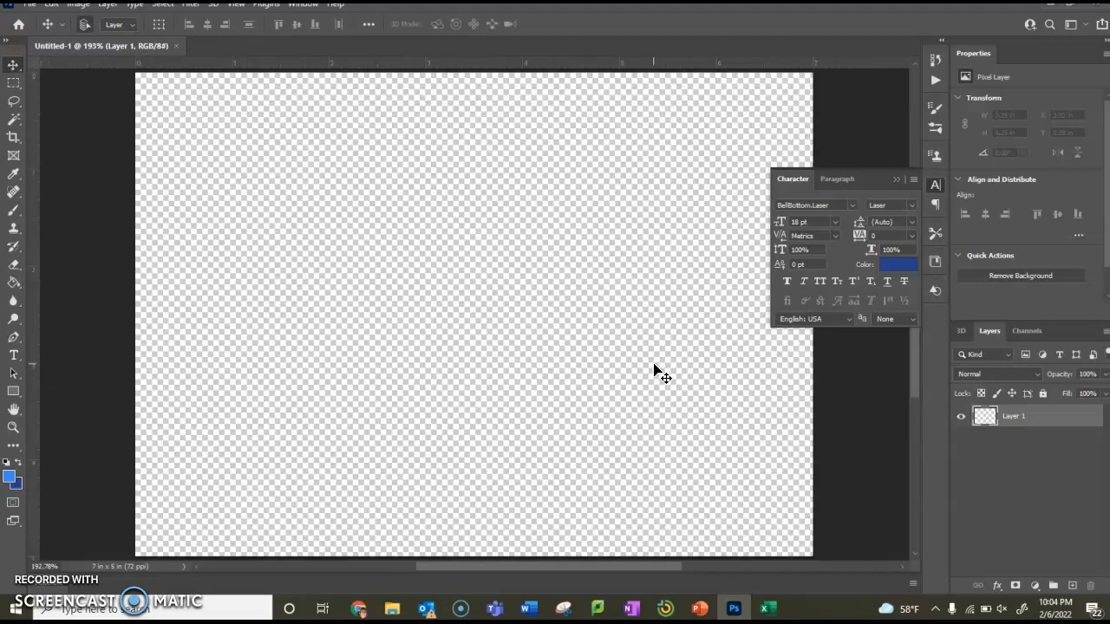
click(898, 181)
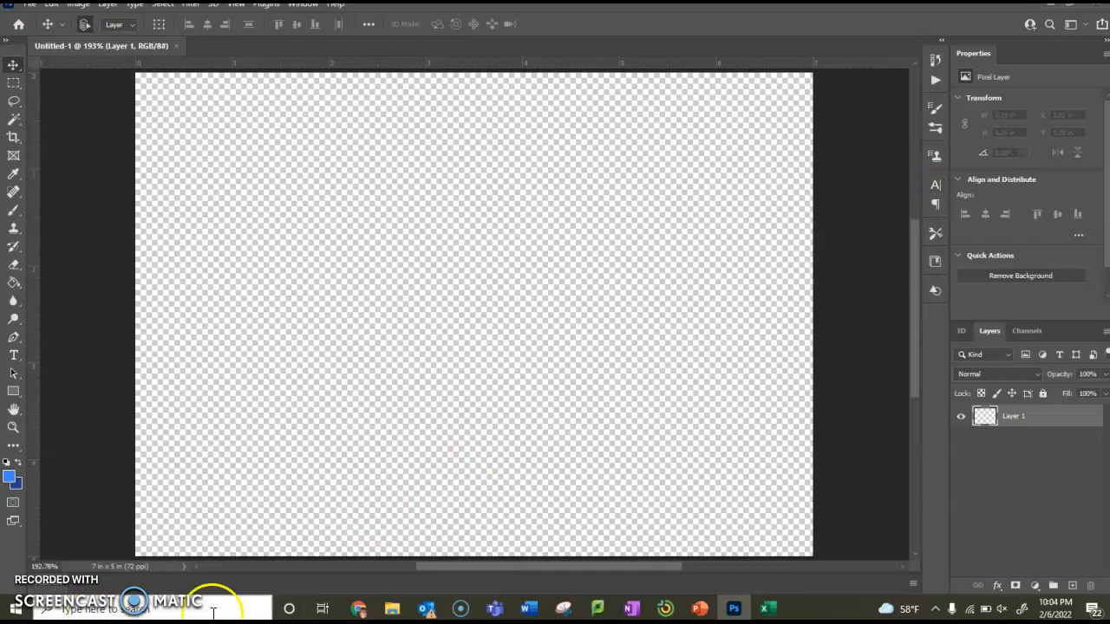
Step: Switch to Schoology in the browser and copy the photo.PNG image from the "6. Qtr. 3 Week Ending 2/13/22" folder
click(361, 611)
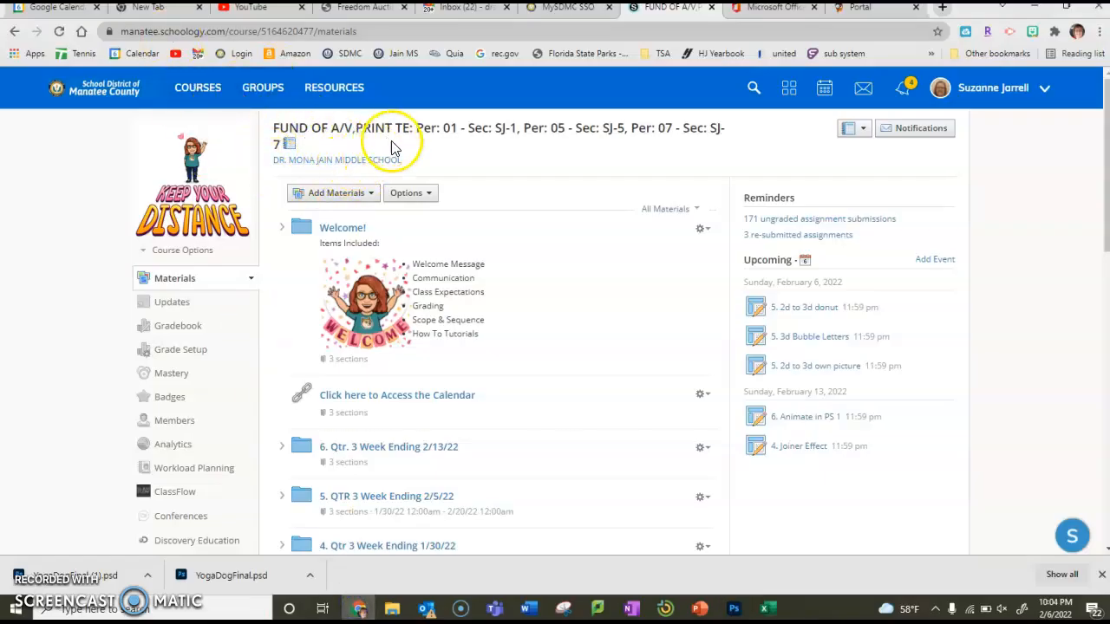
click(392, 451)
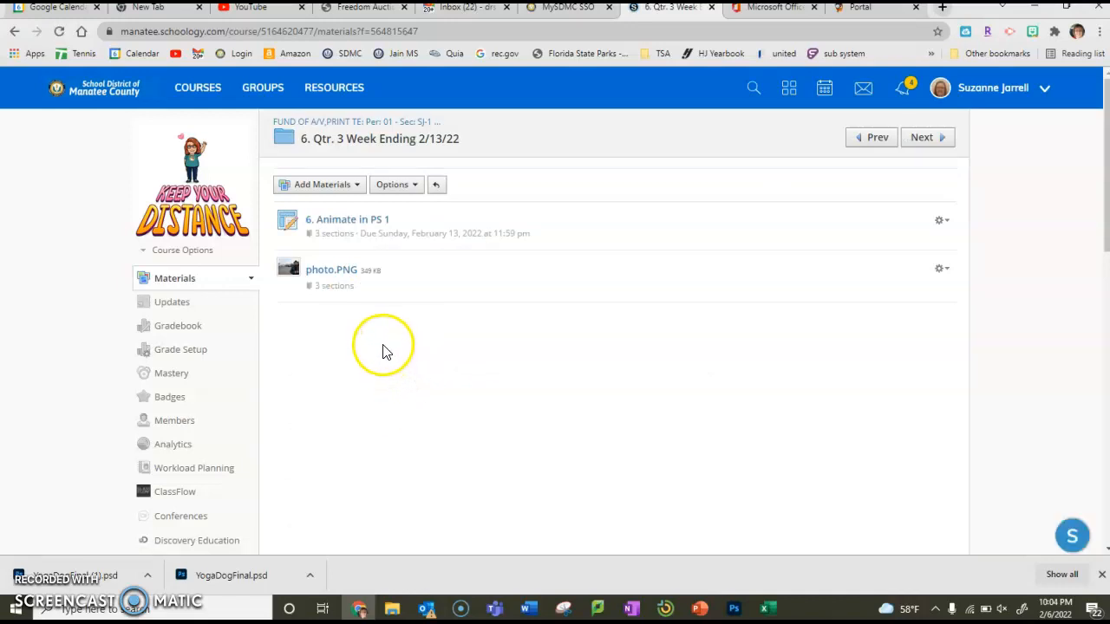
click(341, 273)
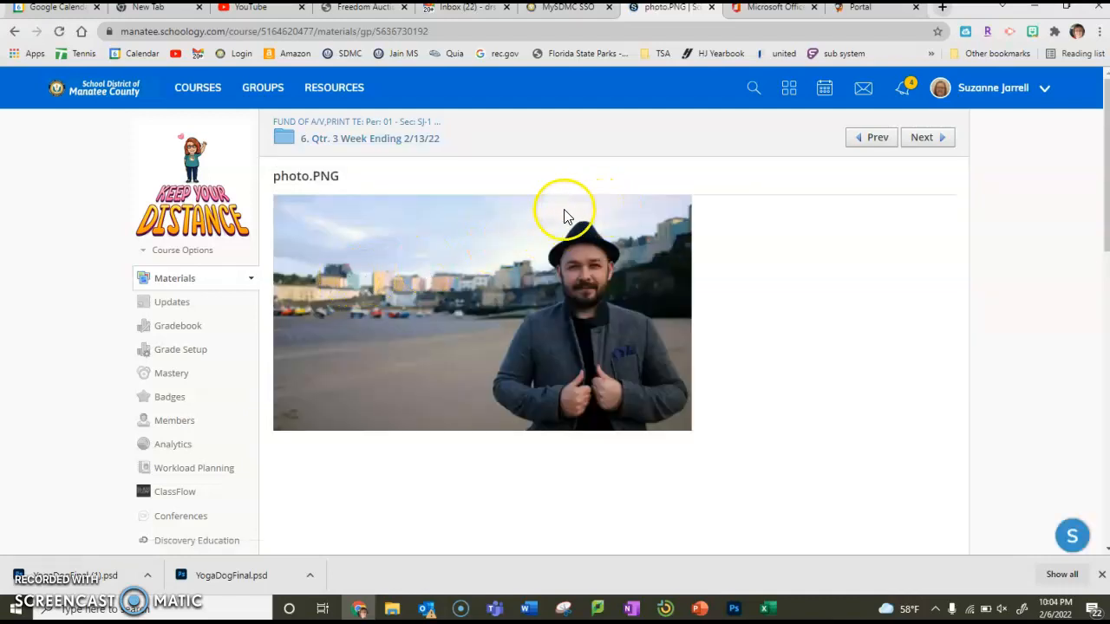
right_click(474, 297)
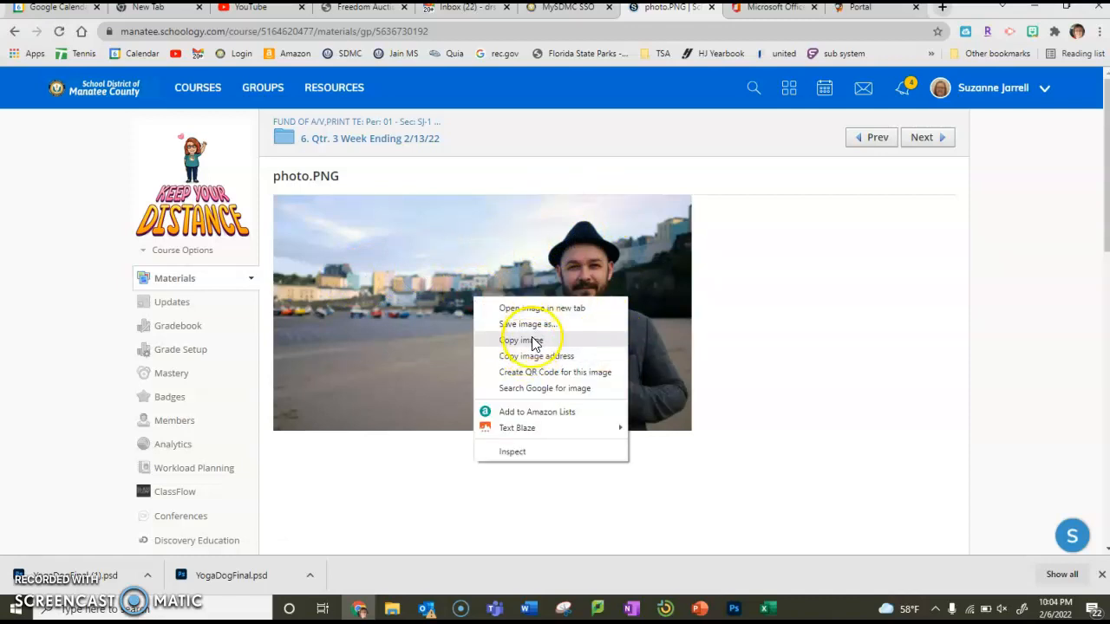
click(531, 340)
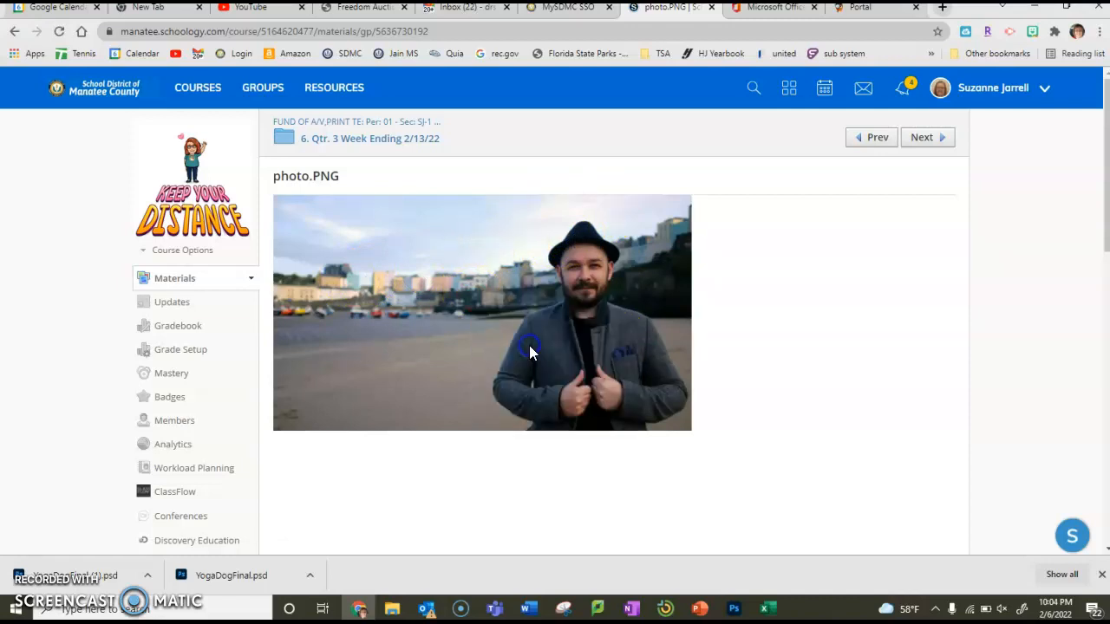
Step: Switch to Photoshop, paste the copied photo and transform it to fill the whole 7 x 5 inch canvas
click(733, 610)
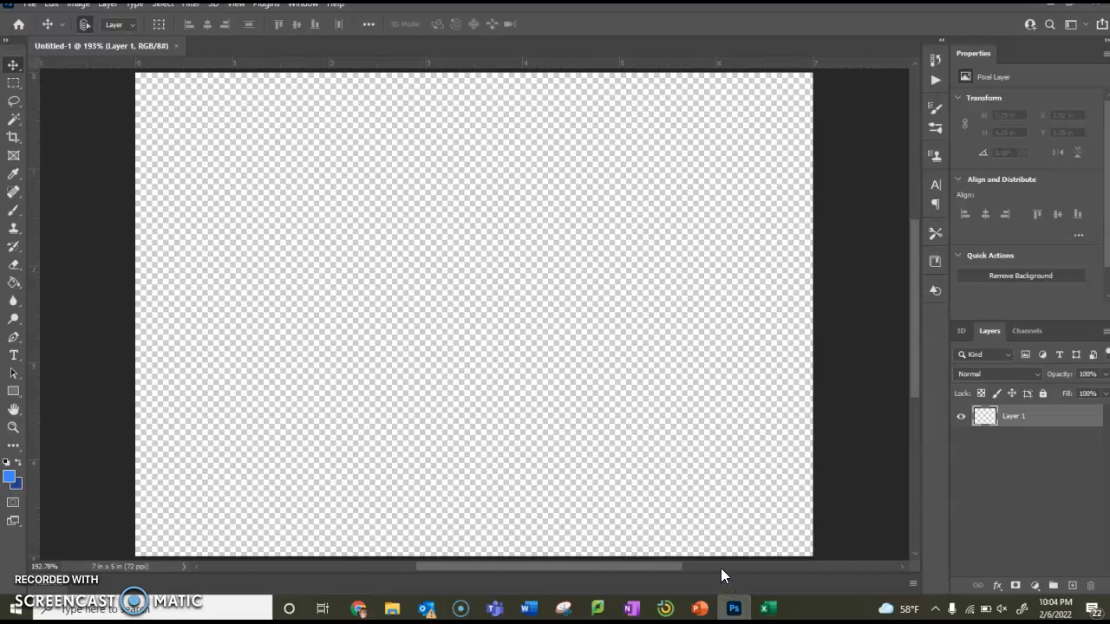
key(ctrl+v)
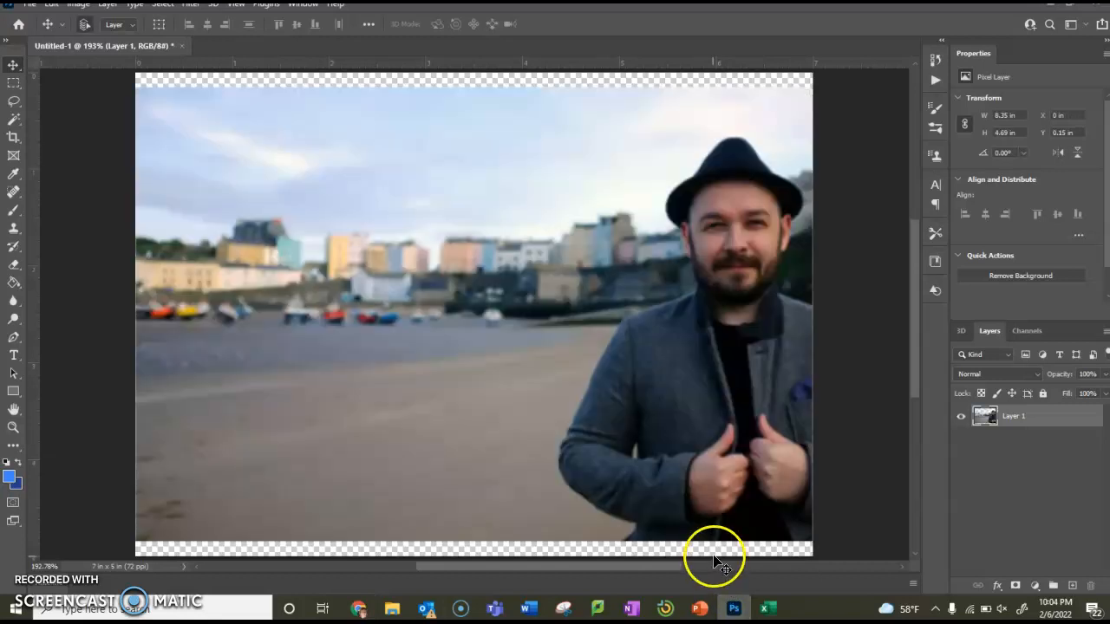
key(ctrl+t)
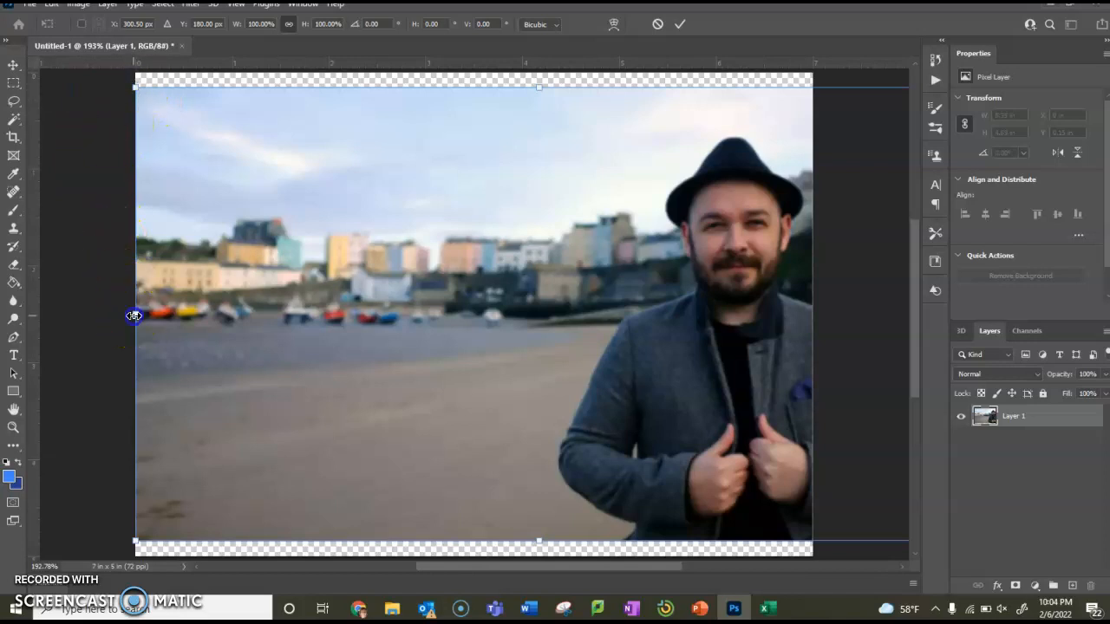
drag(134, 316, 301, 310)
drag(444, 318, 284, 307)
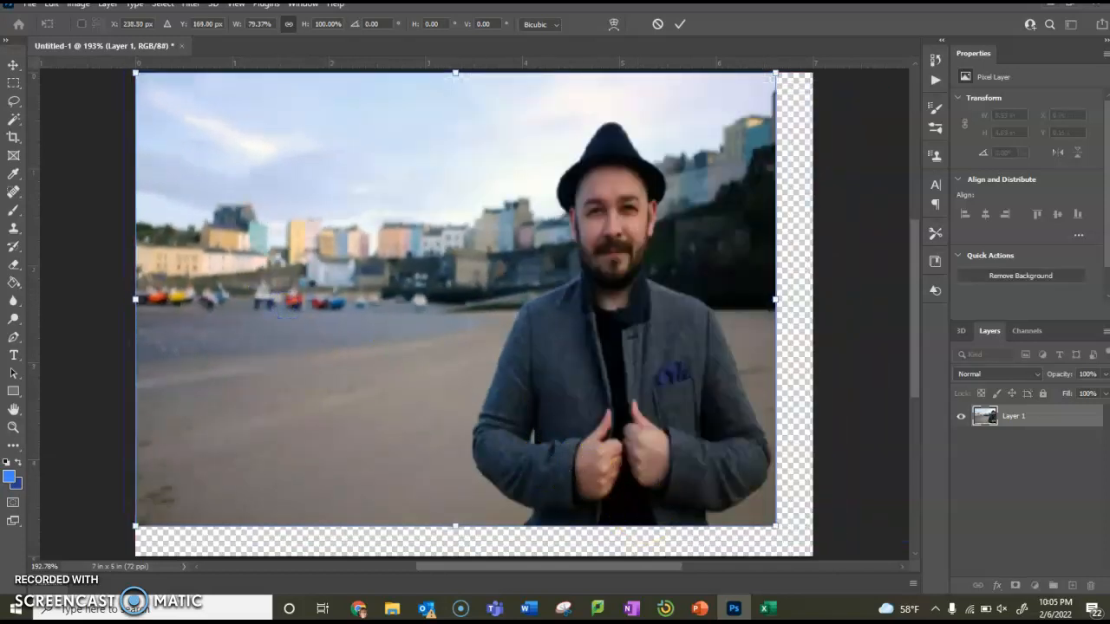
drag(774, 526, 809, 552)
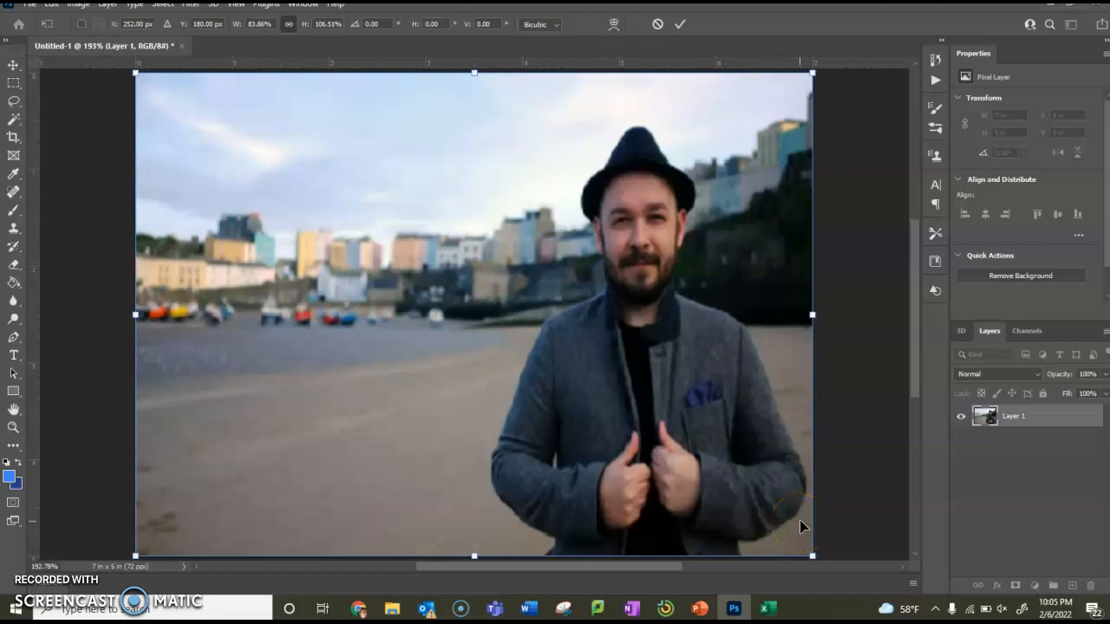
key(Return)
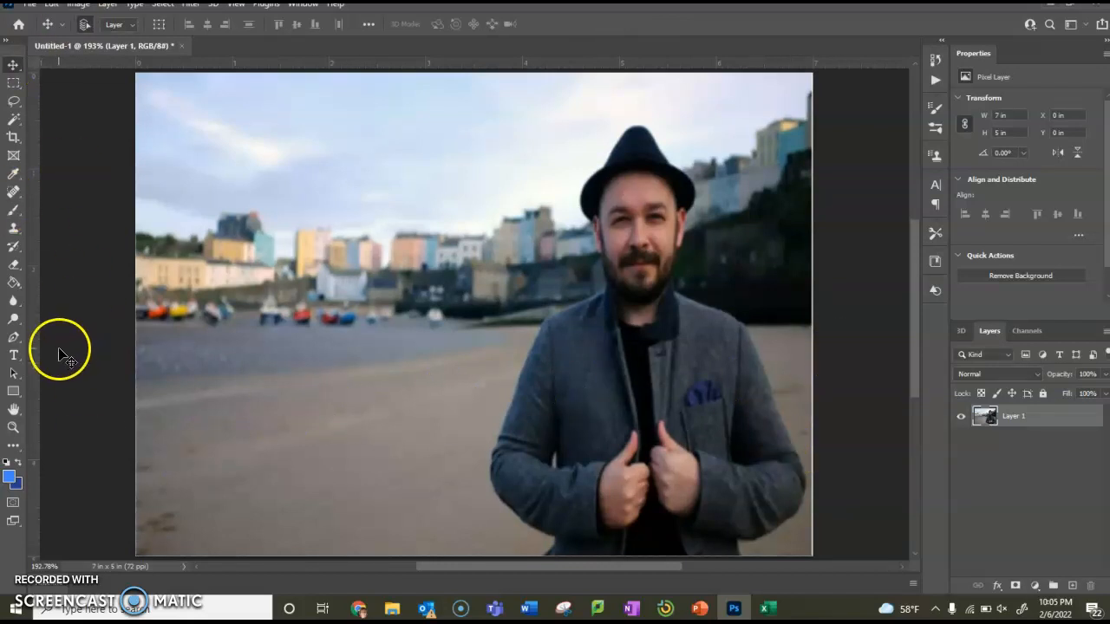
Step: Select the man in the photo, from hat to jacket, with the Quick Selection Tool
click(14, 122)
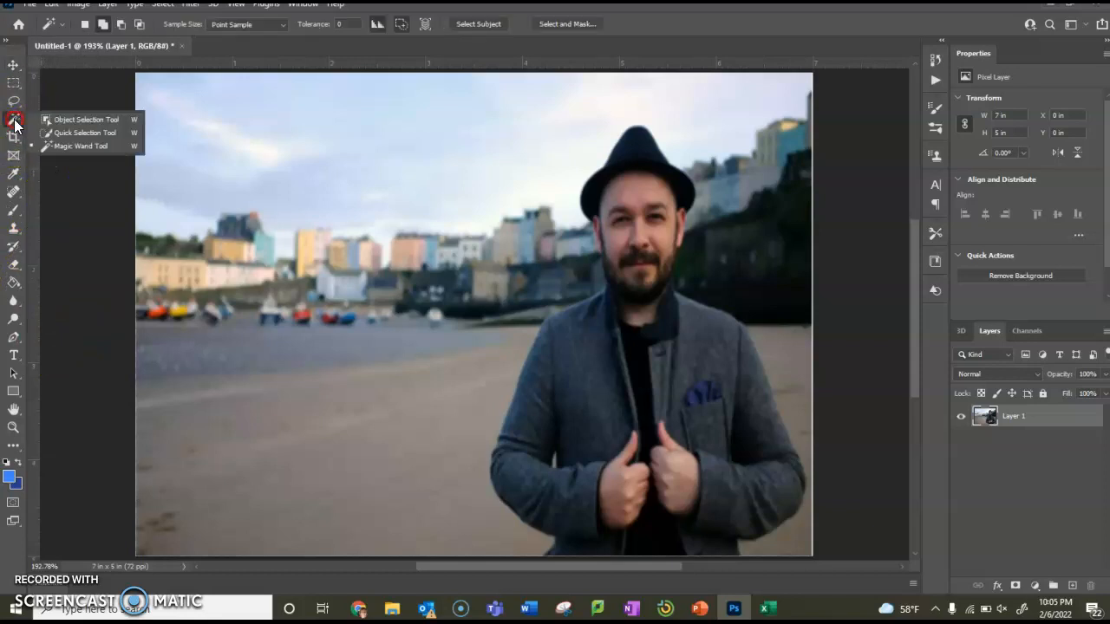
click(57, 135)
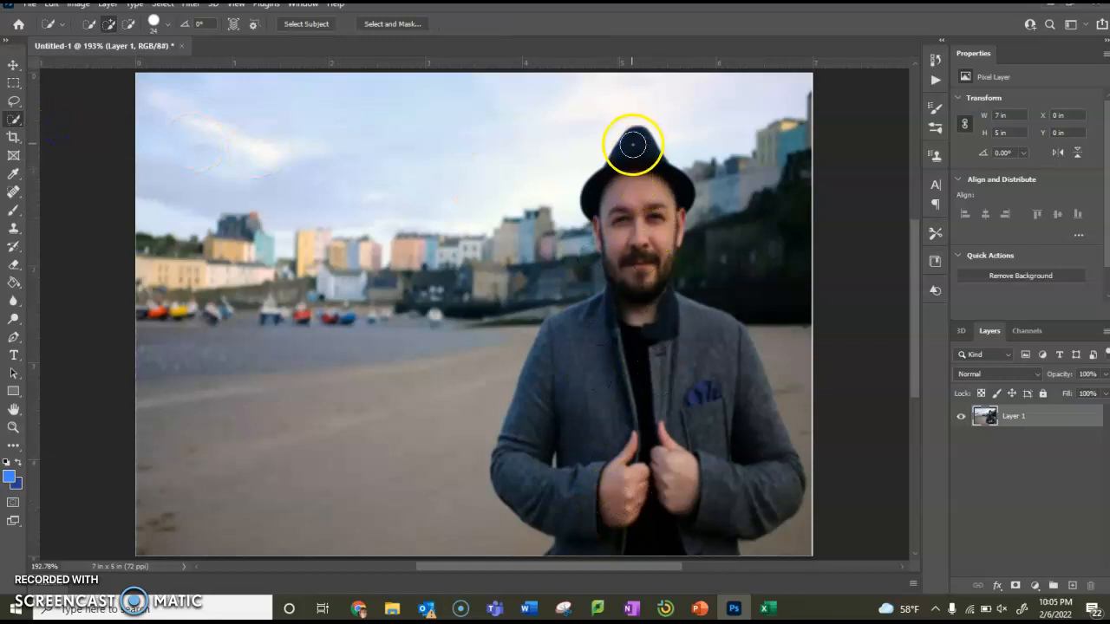
mouse_move(627, 187)
mouse_down()
mouse_move(607, 307)
mouse_move(633, 408)
mouse_move(627, 463)
mouse_move(671, 502)
mouse_move(711, 513)
mouse_move(746, 494)
mouse_move(751, 446)
mouse_move(738, 427)
mouse_up()
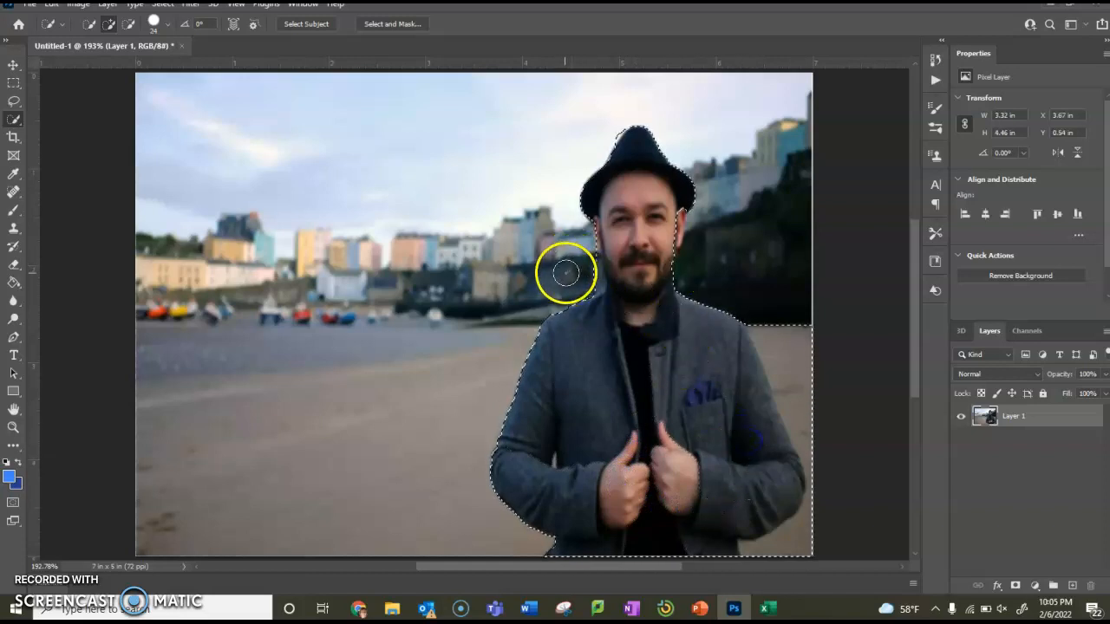
Step: Subtract the background beside the man's neck, around his hat and along his shoulder and sleeve from the selection
key(alt)
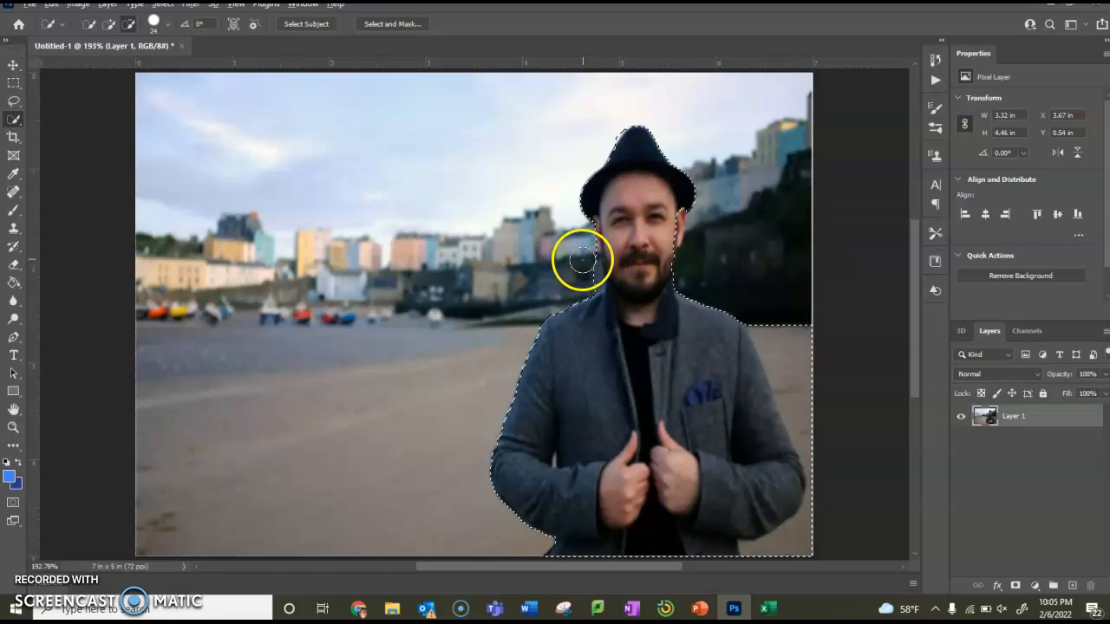
mouse_move(573, 270)
mouse_down()
mouse_move(654, 261)
mouse_move(662, 208)
mouse_move(660, 241)
mouse_move(766, 327)
mouse_move(816, 425)
mouse_up()
drag(727, 150, 721, 176)
drag(607, 112, 679, 147)
drag(582, 113, 635, 106)
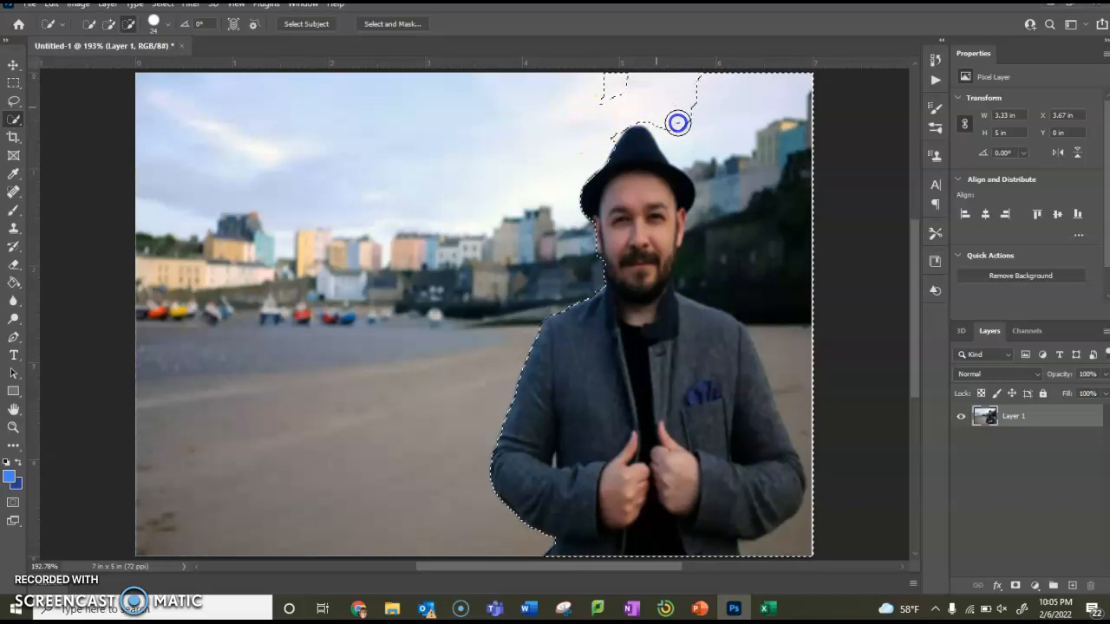
drag(696, 155, 715, 190)
drag(728, 260, 817, 416)
drag(795, 375, 809, 401)
drag(749, 131, 729, 176)
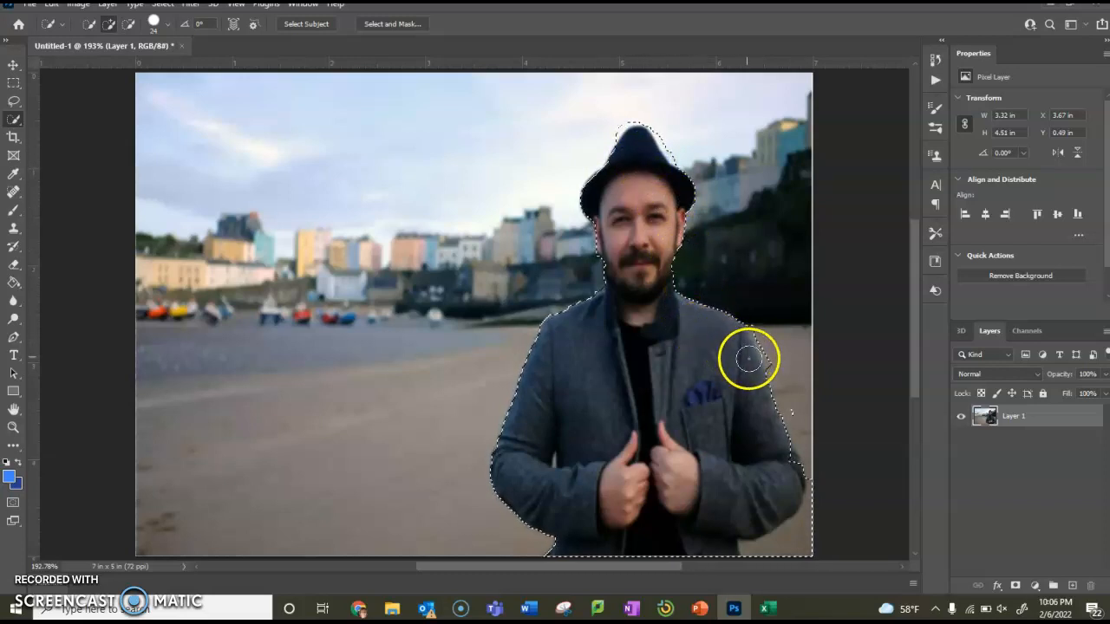
Step: Refine the selection along the sleeve nearest the photo's edge and remove the remaining sand around the elbow
mouse_move(774, 330)
mouse_down()
mouse_move(764, 339)
mouse_move(785, 357)
mouse_move(809, 425)
mouse_move(730, 338)
mouse_move(724, 356)
mouse_up()
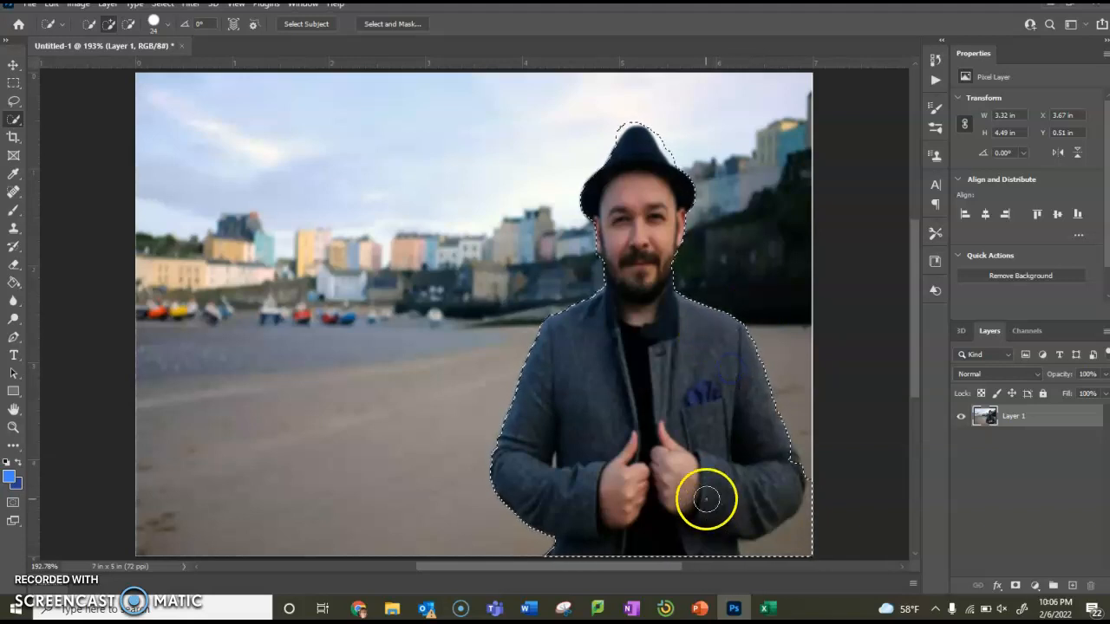
drag(776, 461, 780, 466)
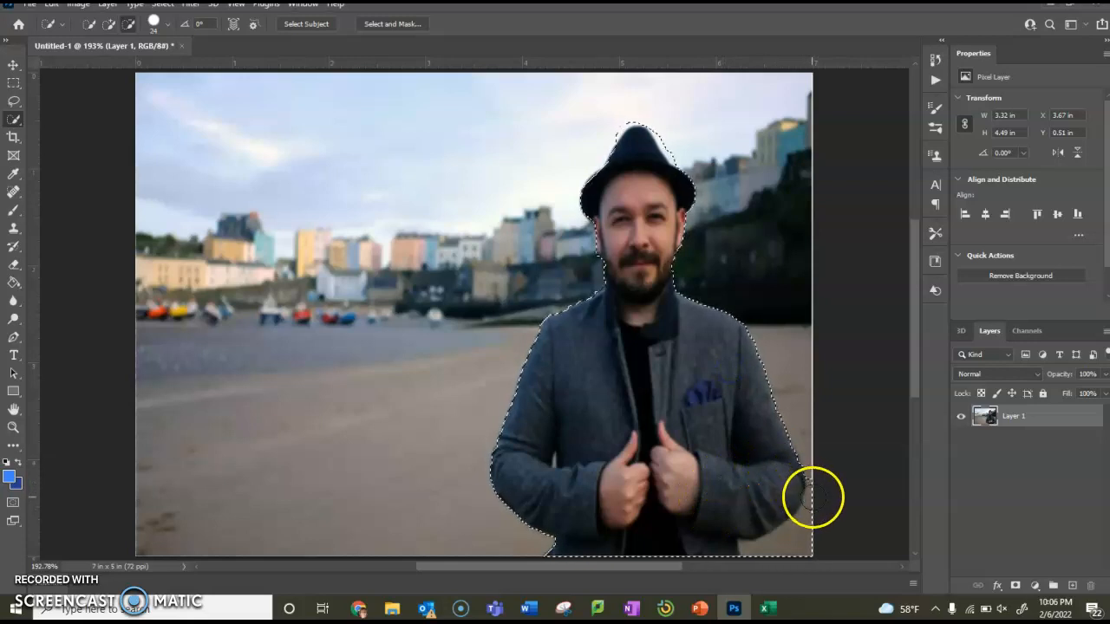
drag(782, 546, 775, 547)
mouse_move(792, 477)
mouse_down()
mouse_move(771, 511)
mouse_move(817, 477)
mouse_move(828, 450)
mouse_move(819, 449)
mouse_move(823, 485)
mouse_move(842, 454)
mouse_up()
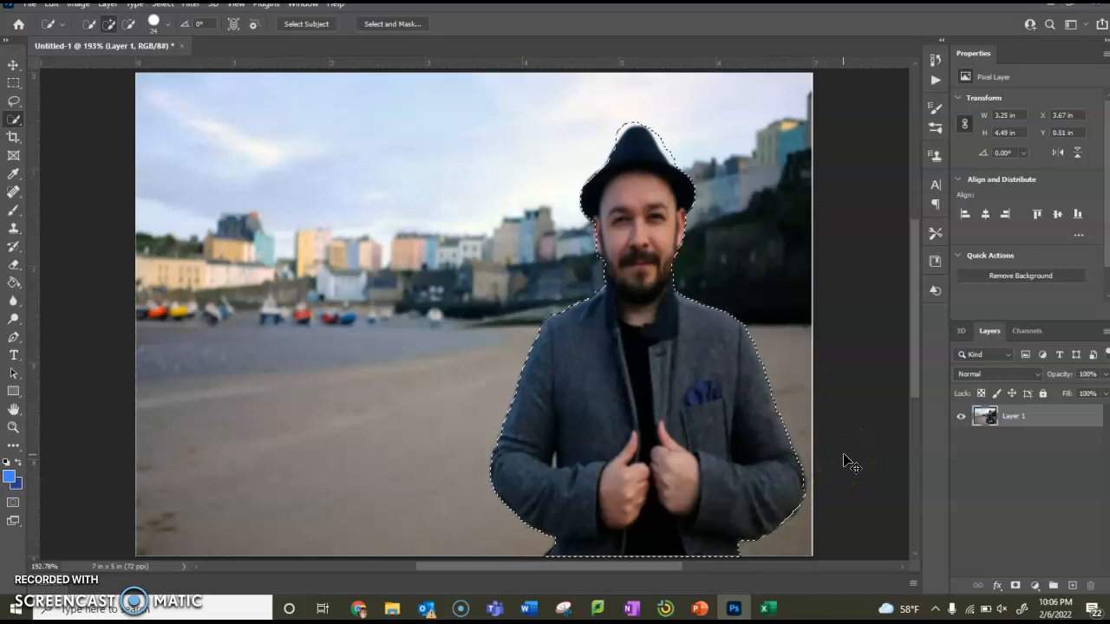
Step: Cut the selected man, paste him onto a new layer and move him back over the hole in the photo
key(ctrl+x)
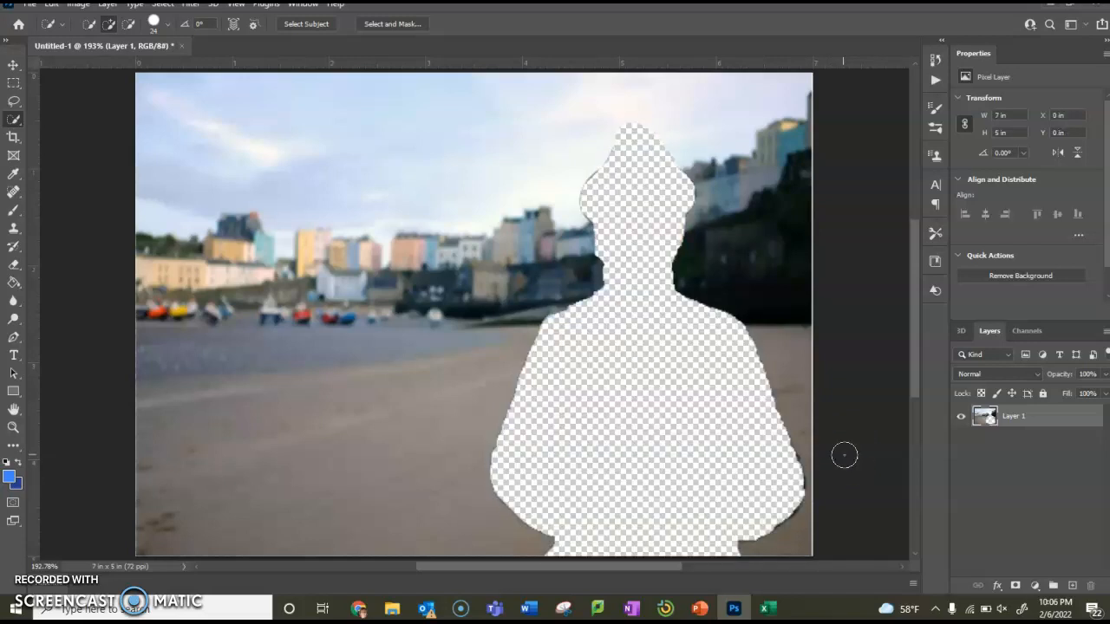
click(1072, 588)
click(1072, 588)
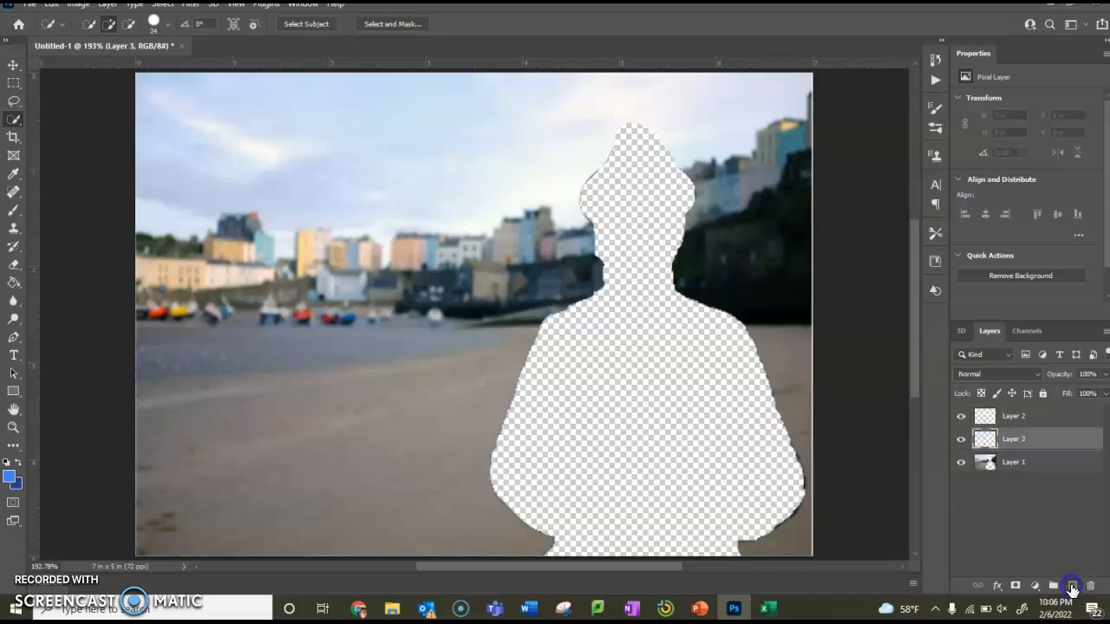
key(ctrl+v)
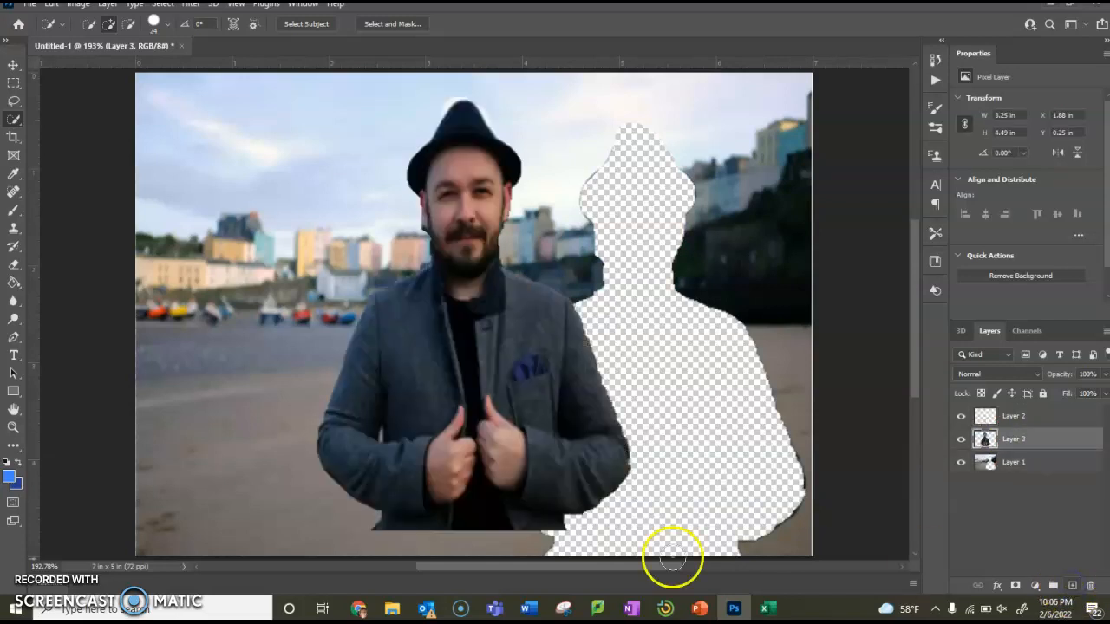
click(13, 65)
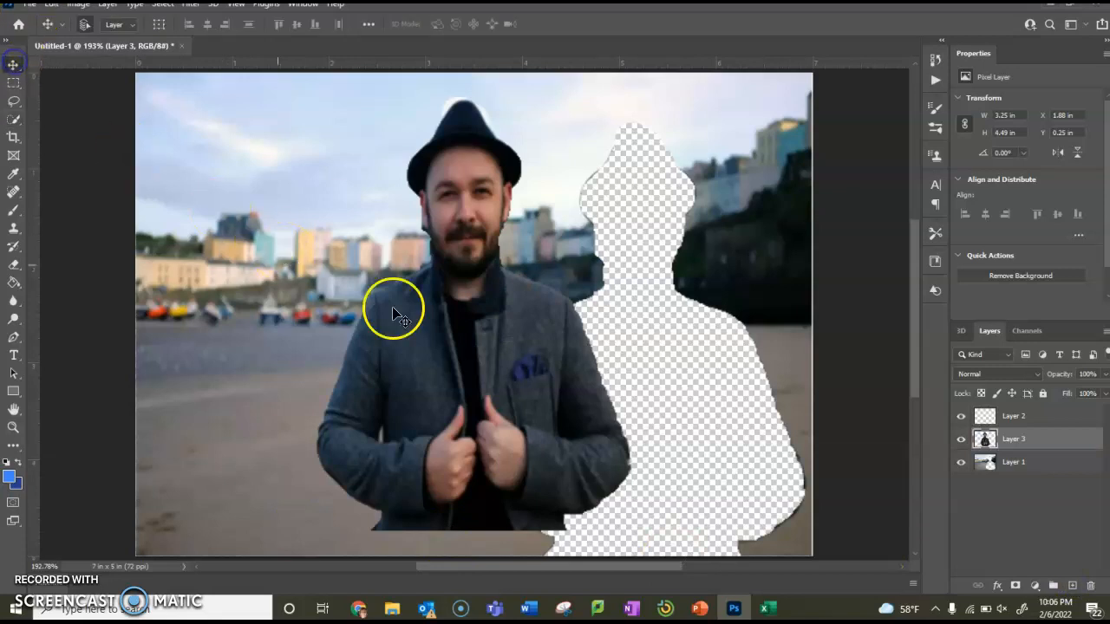
drag(516, 375, 680, 406)
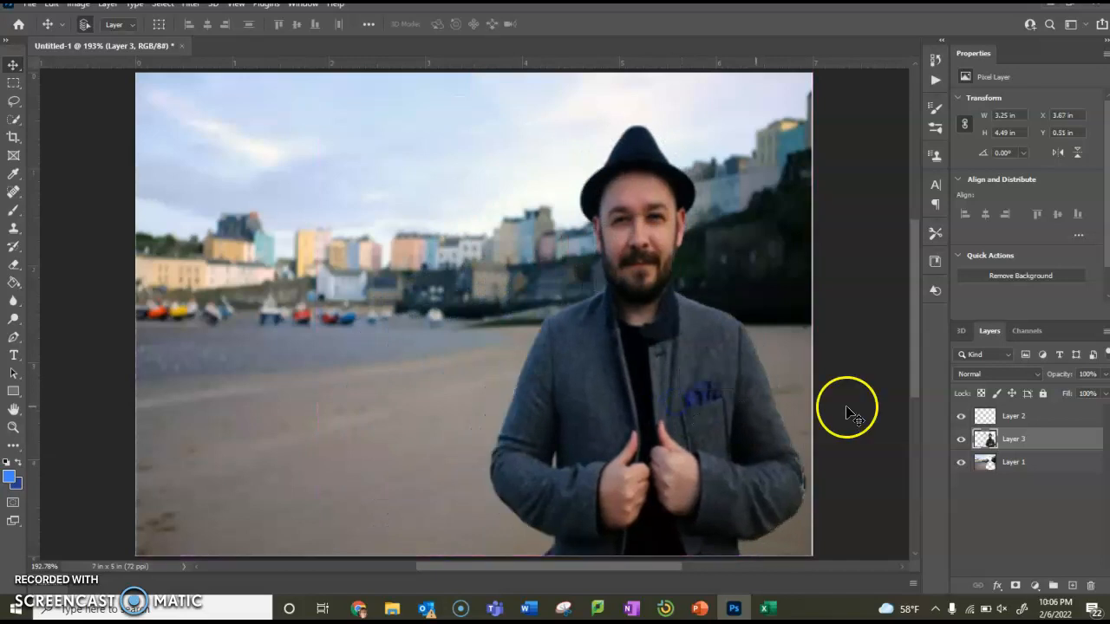
Step: Hide Layer 3 and draw a loose Lasso selection around the man-shaped hole on Layer 1
click(961, 444)
click(986, 466)
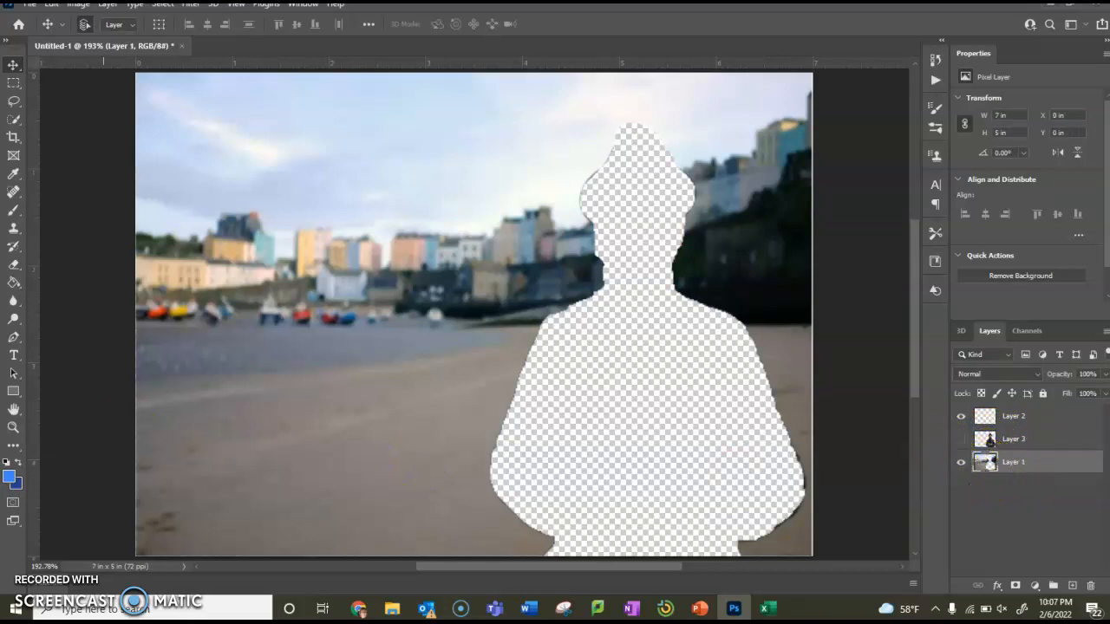
click(14, 104)
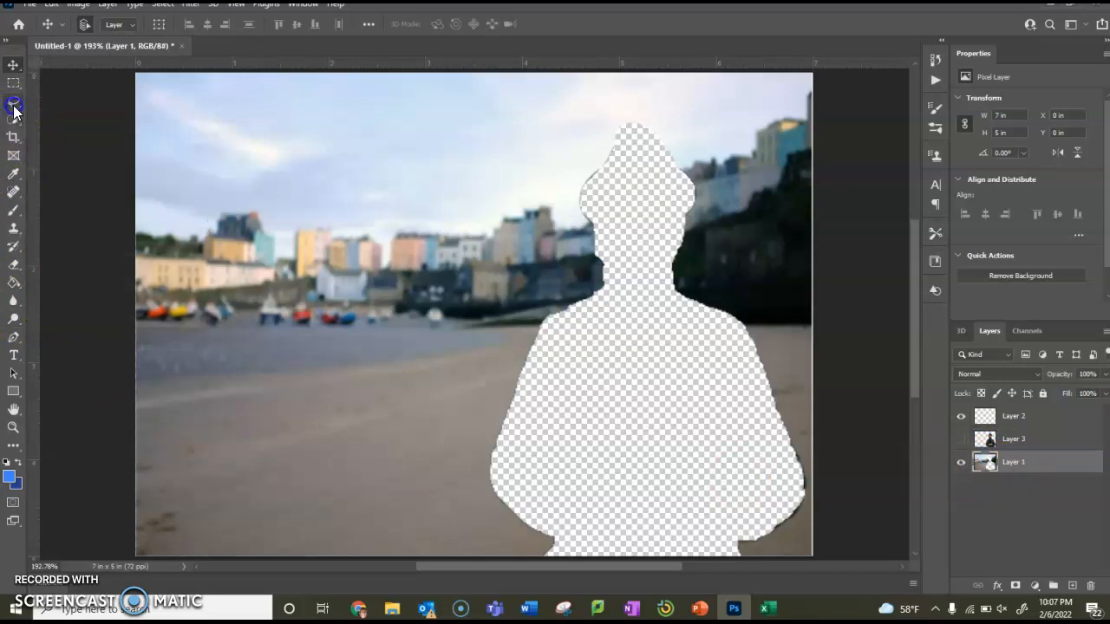
click(522, 555)
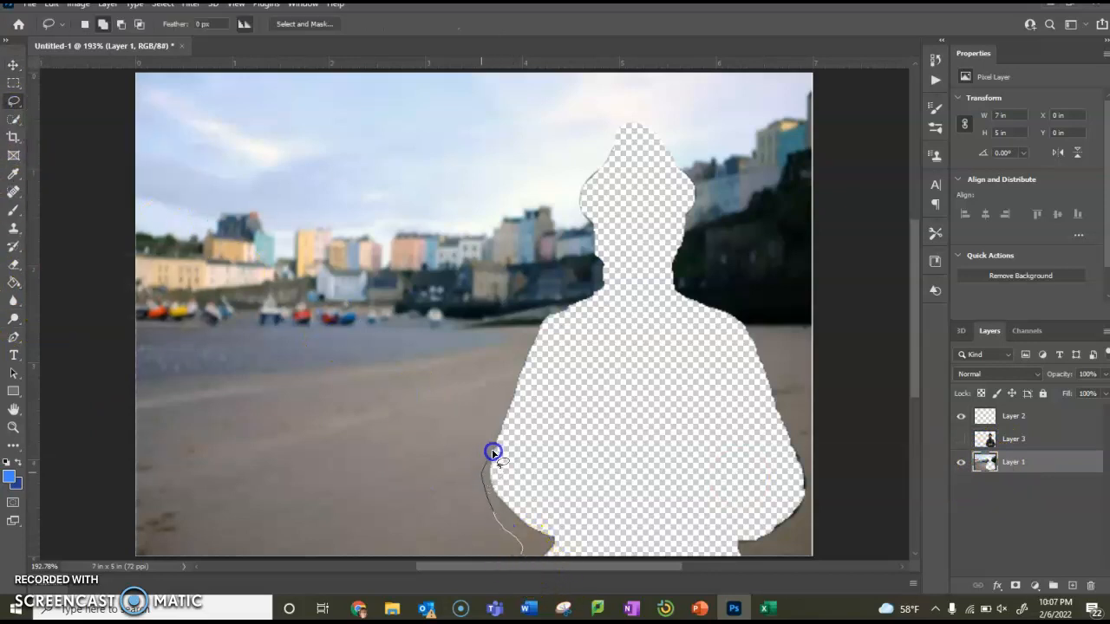
drag(506, 428, 505, 429)
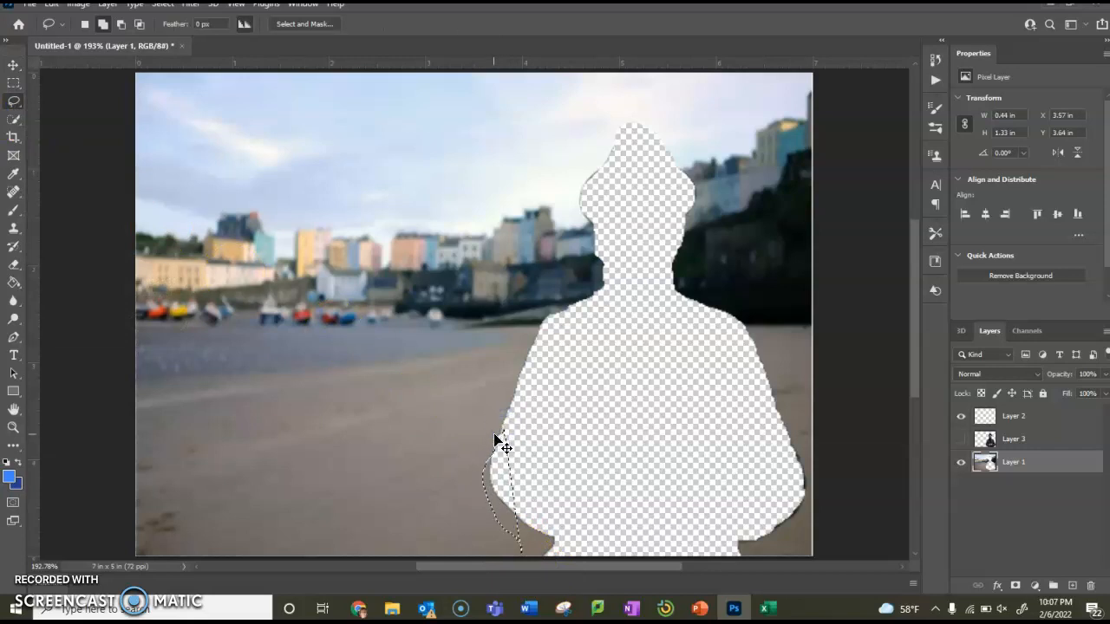
click(528, 553)
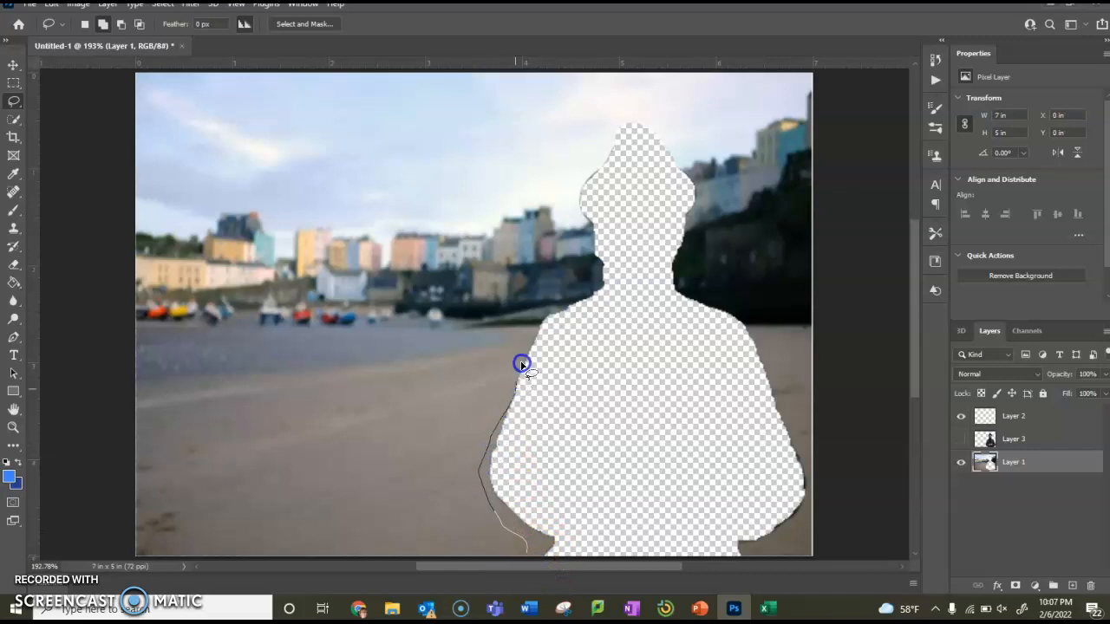
drag(571, 268, 583, 174)
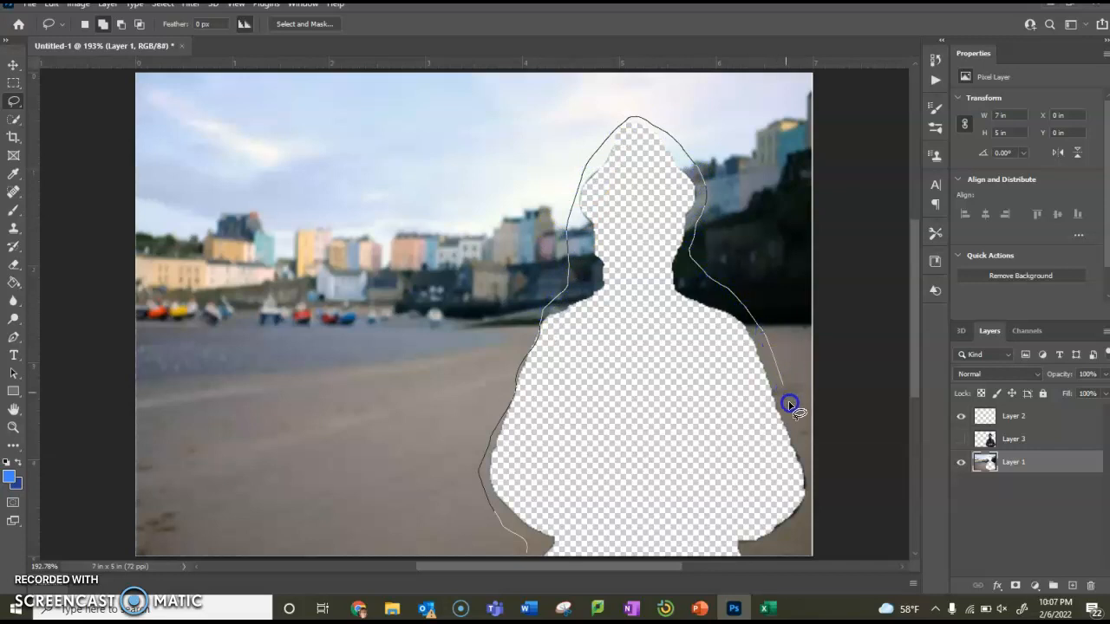
mouse_move(790, 492)
mouse_down()
mouse_move(769, 541)
mouse_move(752, 547)
mouse_up()
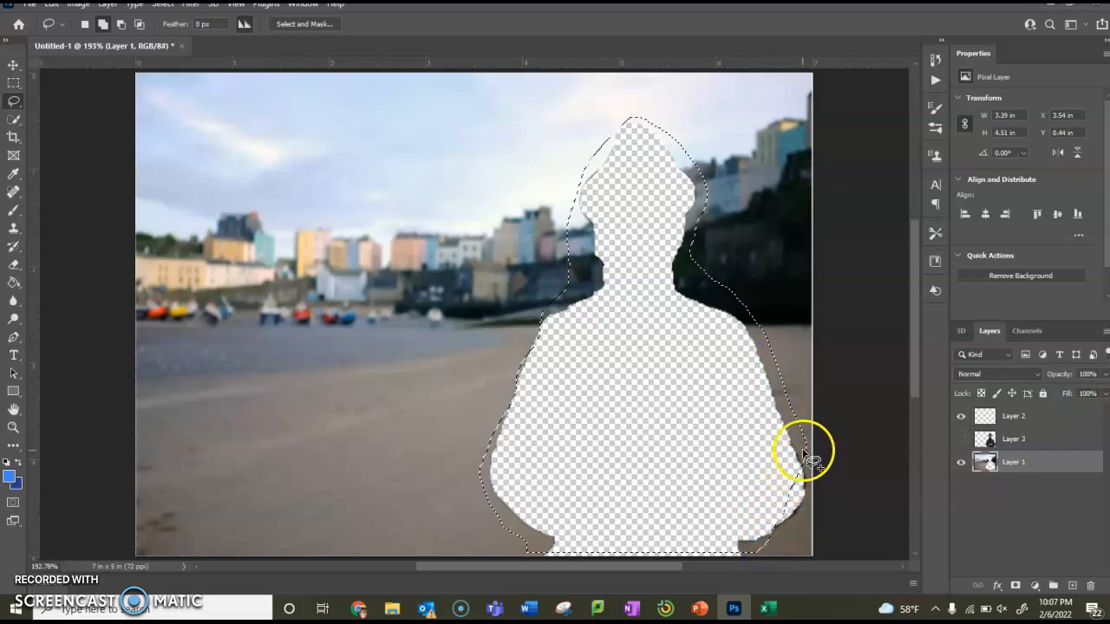
Step: Add the missed background edges beside the elbow near the photo's edge and along the opposite shoulder and upper arm to the selection
drag(807, 513, 768, 541)
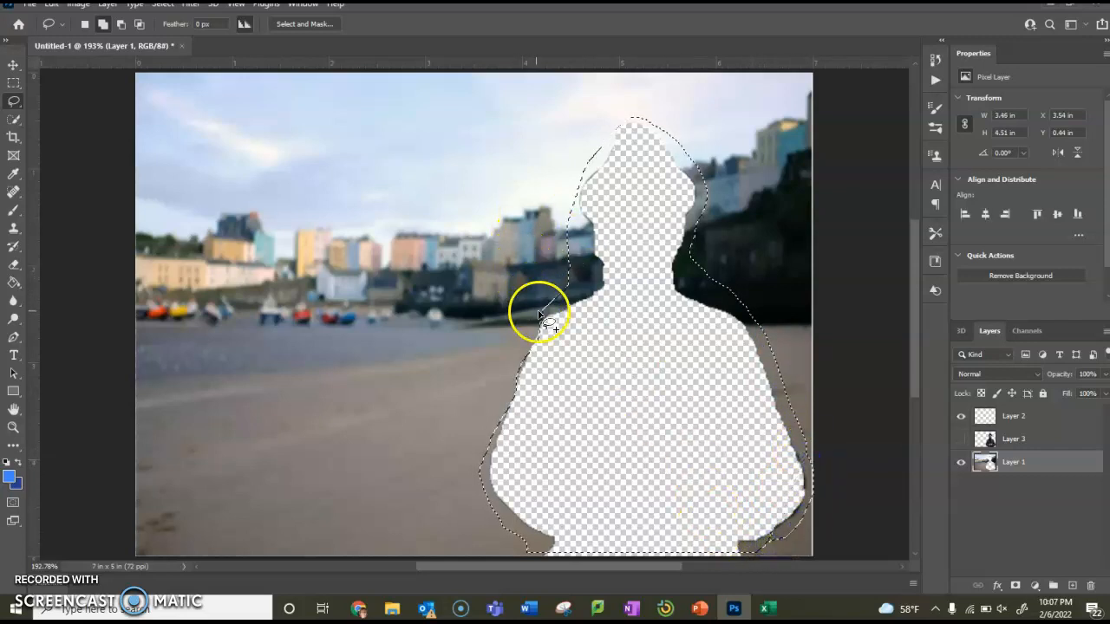
drag(562, 289, 532, 326)
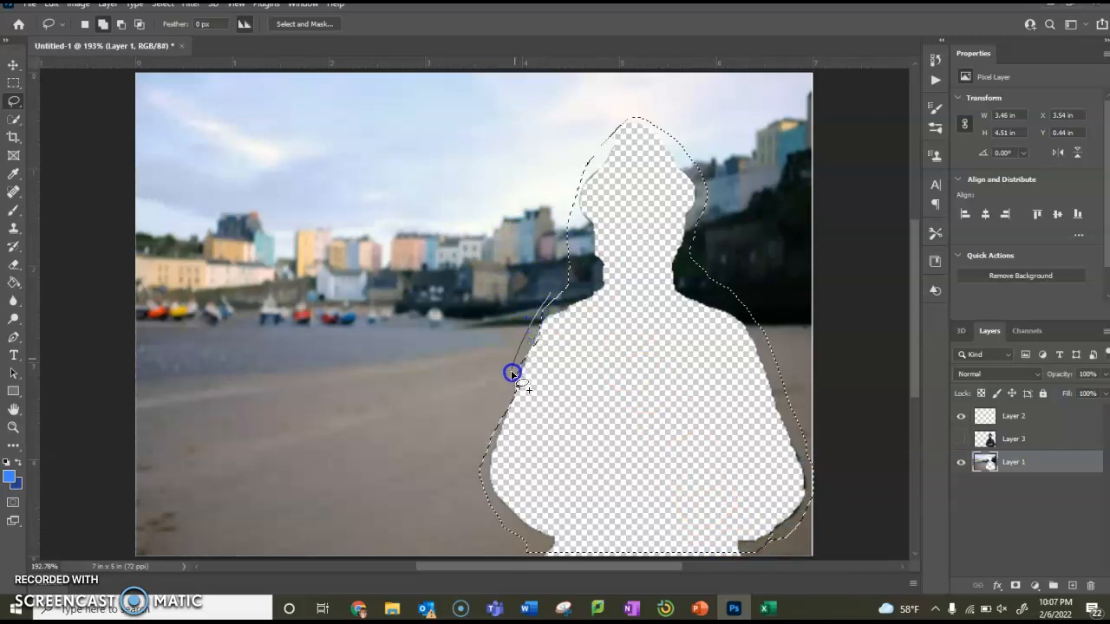
mouse_move(511, 401)
mouse_down()
mouse_move(553, 298)
mouse_move(565, 295)
mouse_up()
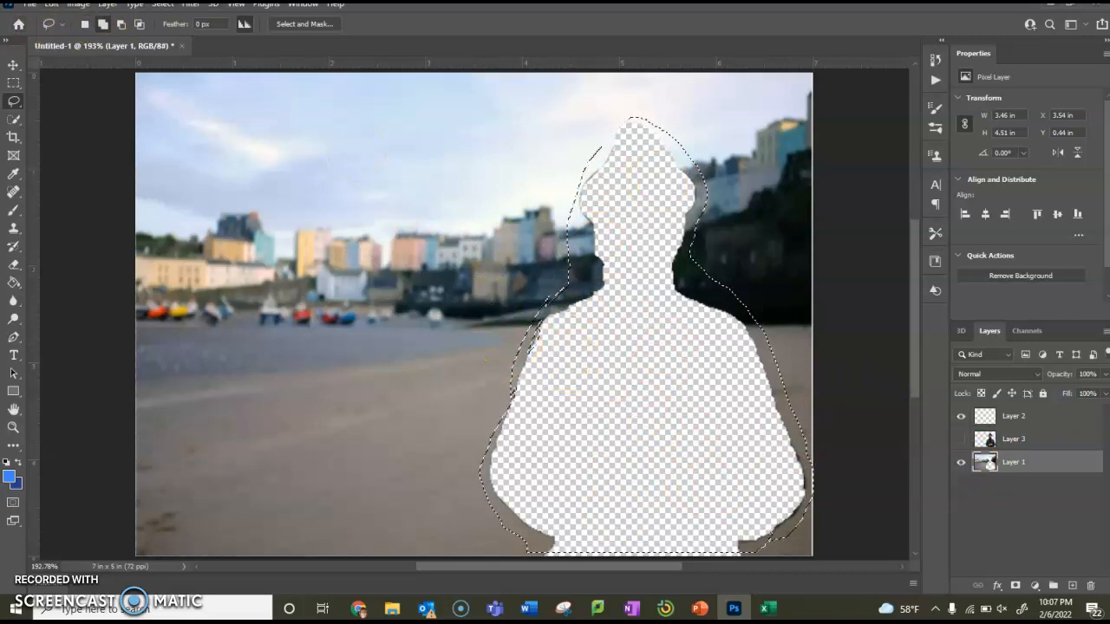
Step: Fill the selected hole on Layer 1 with Content-Aware contents in Normal mode at 100% opacity, and deselect it
key(ctrl+d)
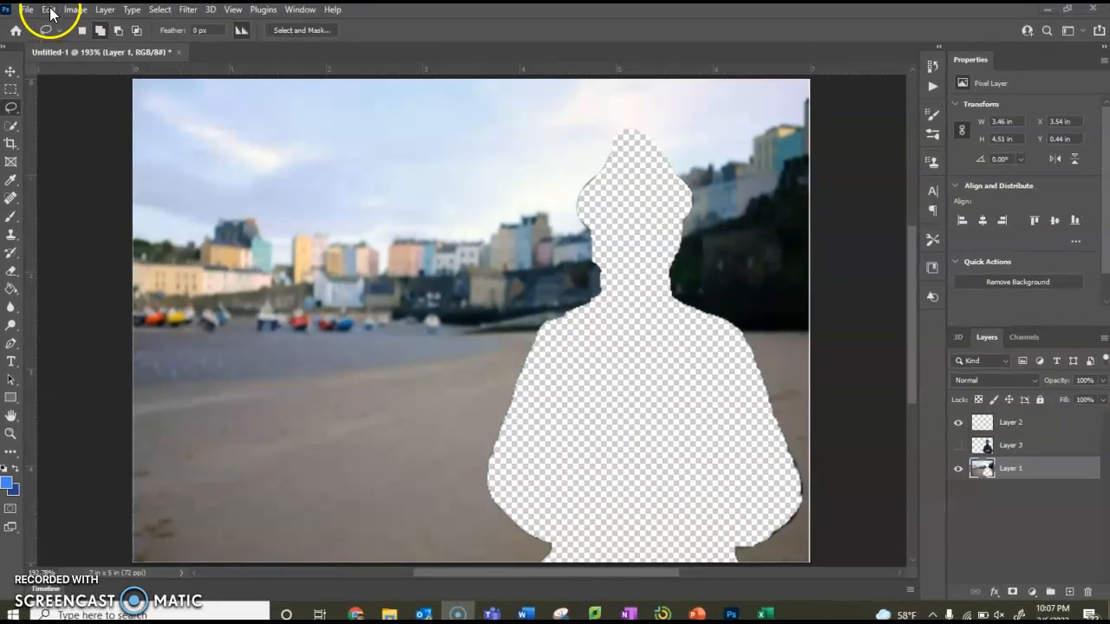
click(48, 10)
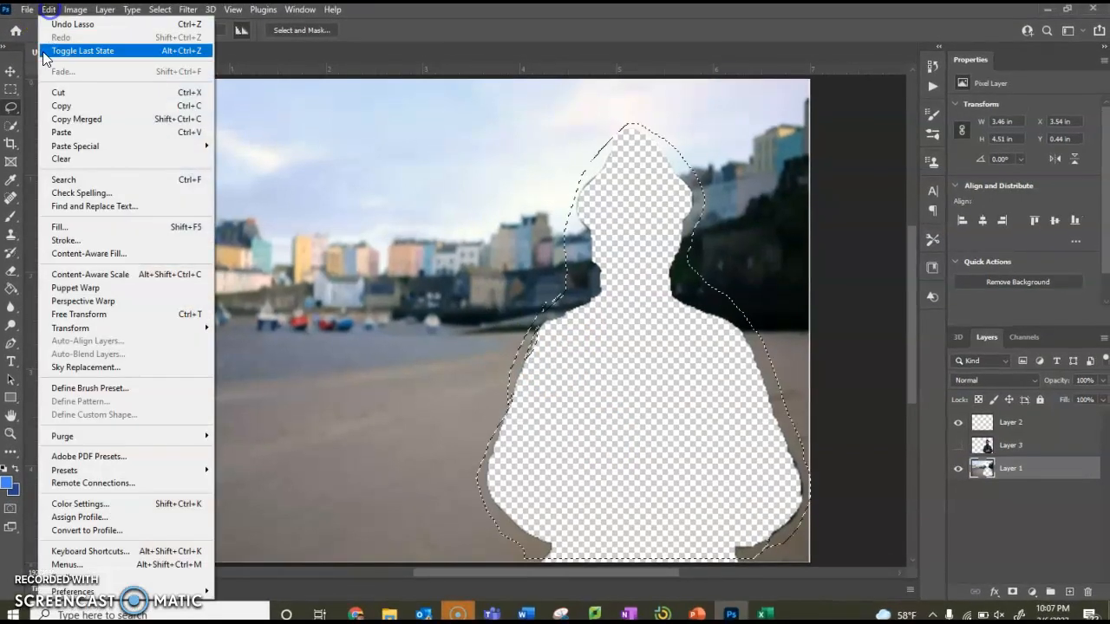
click(59, 233)
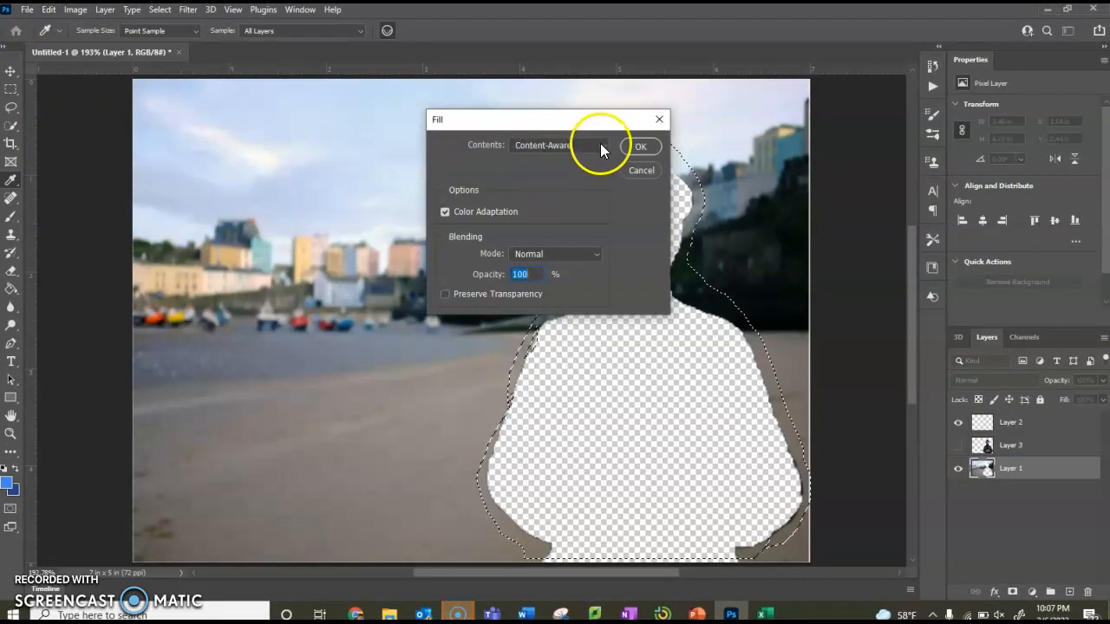
click(601, 144)
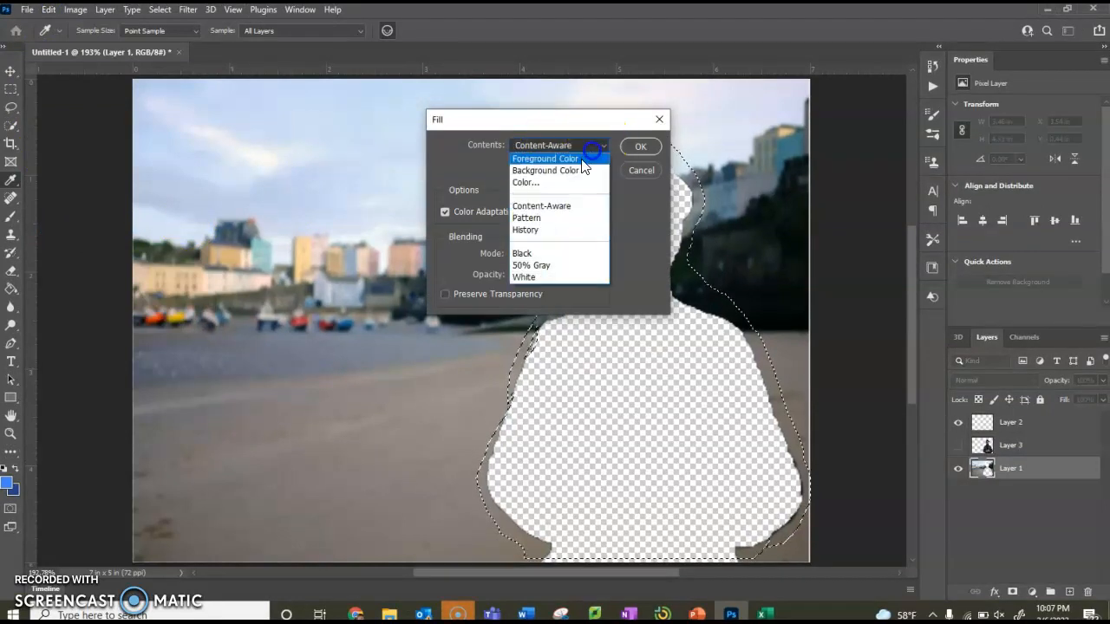
click(548, 210)
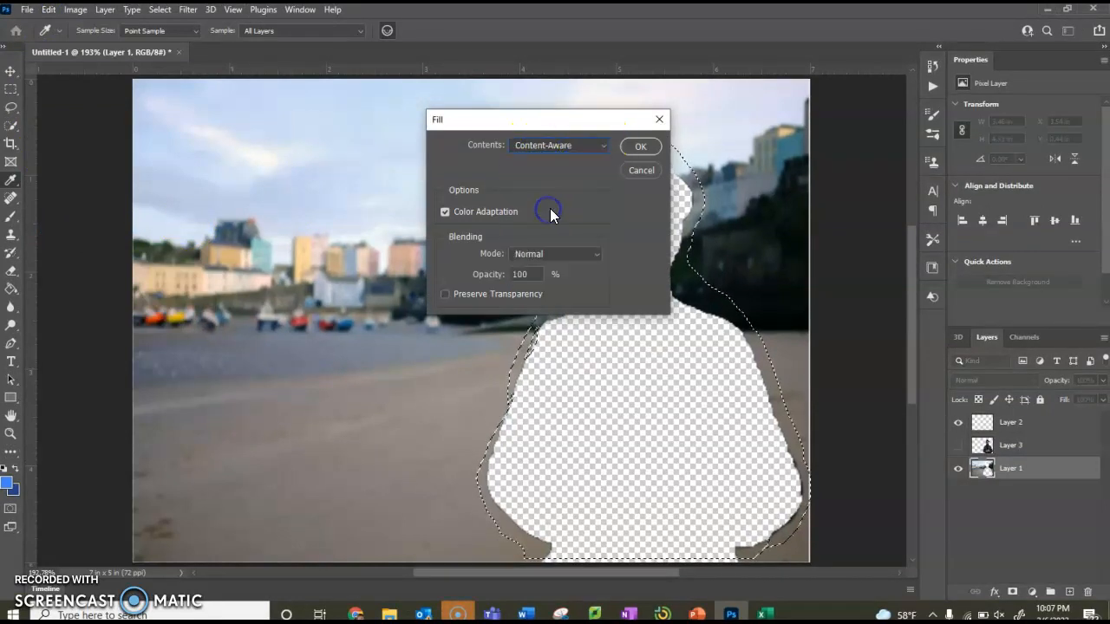
click(642, 147)
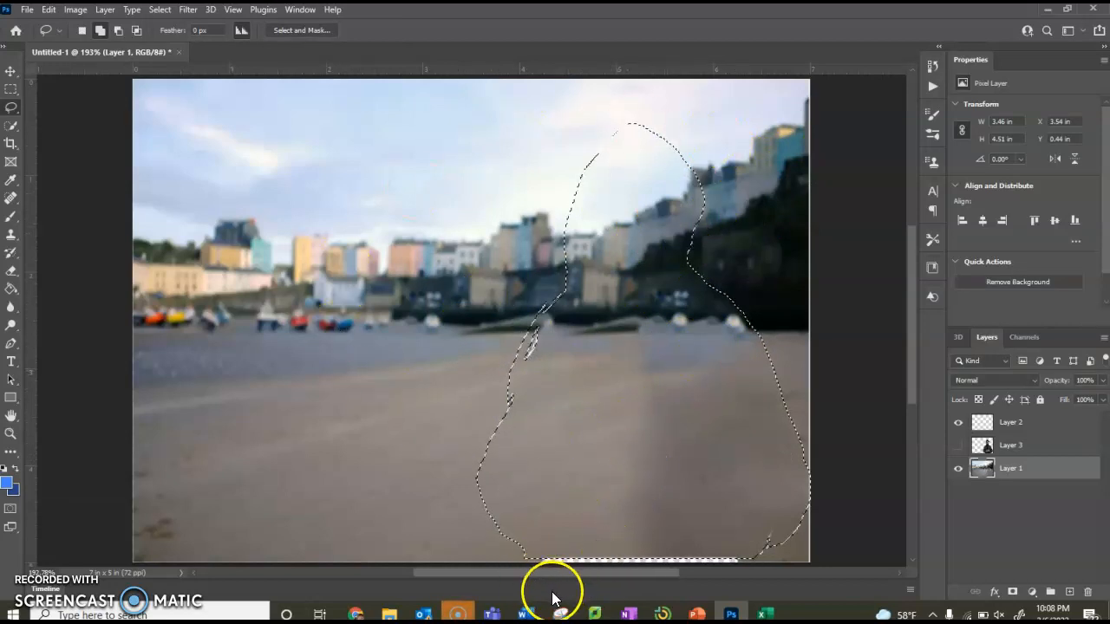
key(ctrl+d)
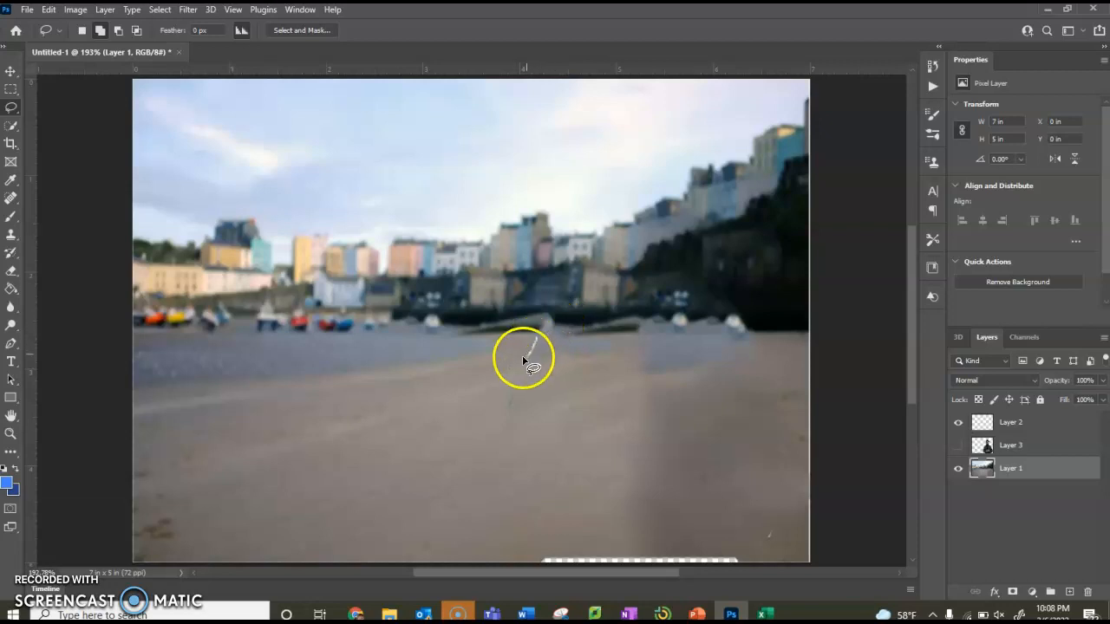
Step: Lasso the area around the leftover white streak at the shoreline and fill it with Content-Aware
mouse_move(556, 297)
mouse_down()
mouse_move(508, 337)
mouse_move(473, 420)
mouse_move(476, 472)
mouse_move(550, 427)
mouse_move(586, 318)
mouse_move(539, 293)
mouse_up()
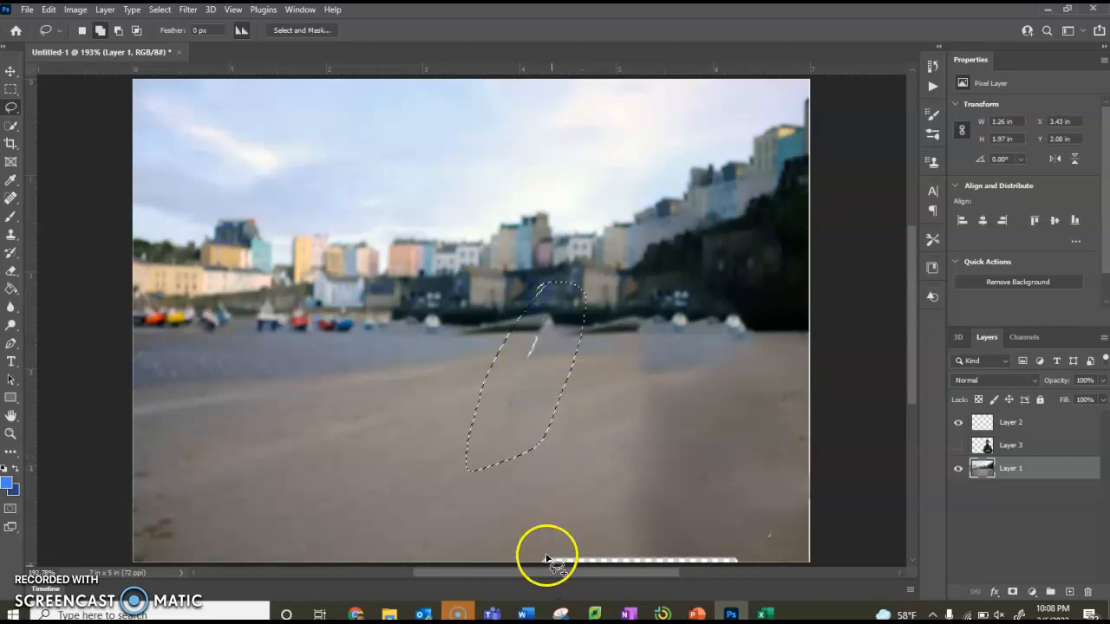
click(48, 9)
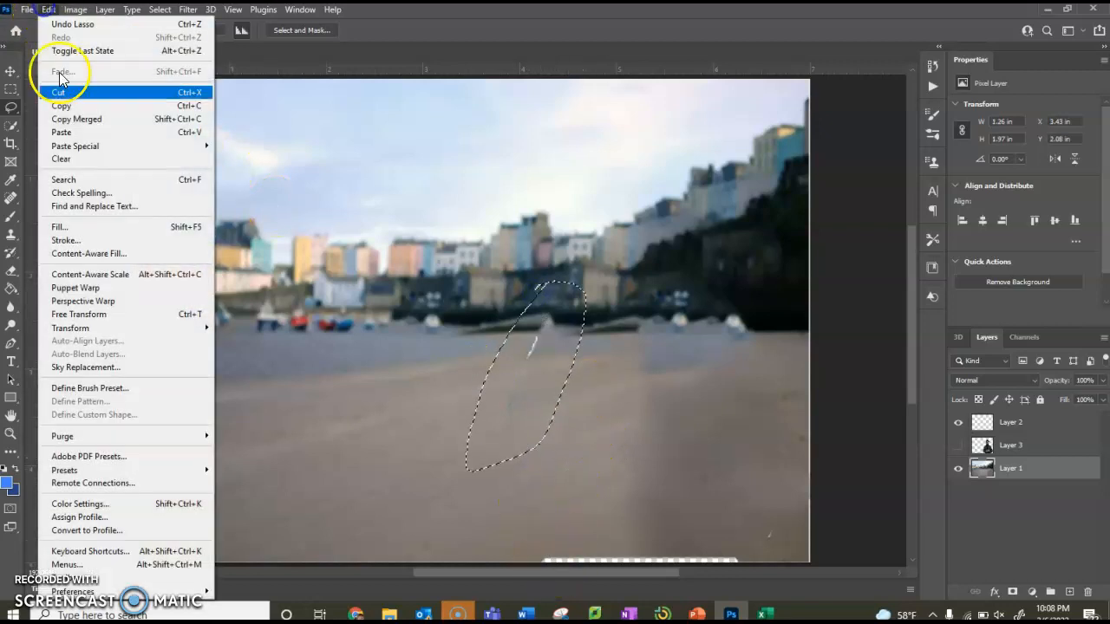
click(68, 227)
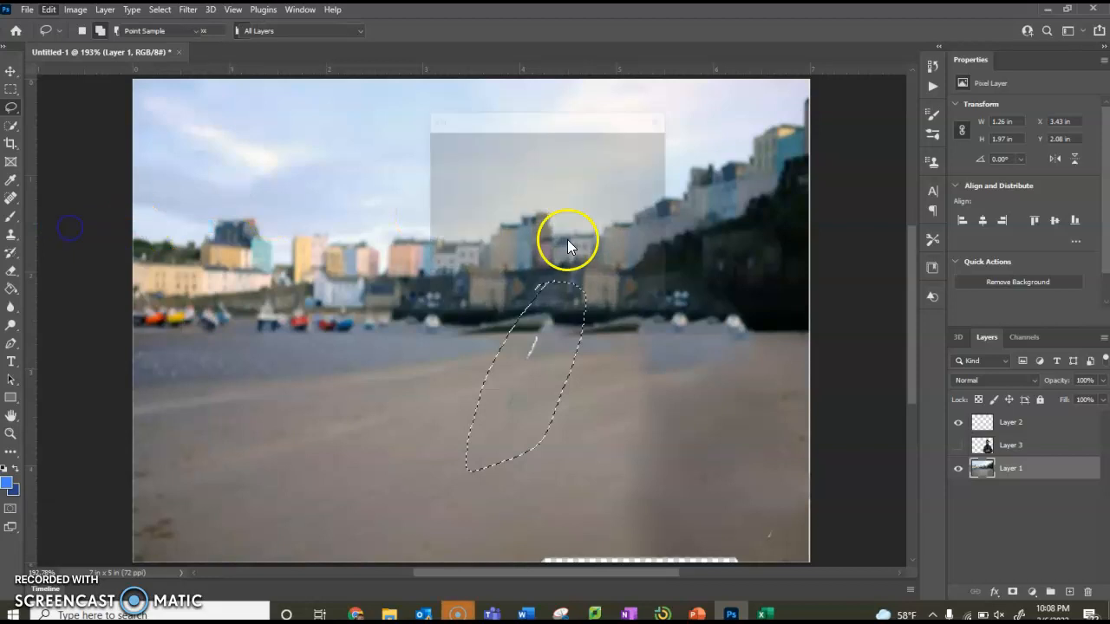
click(639, 147)
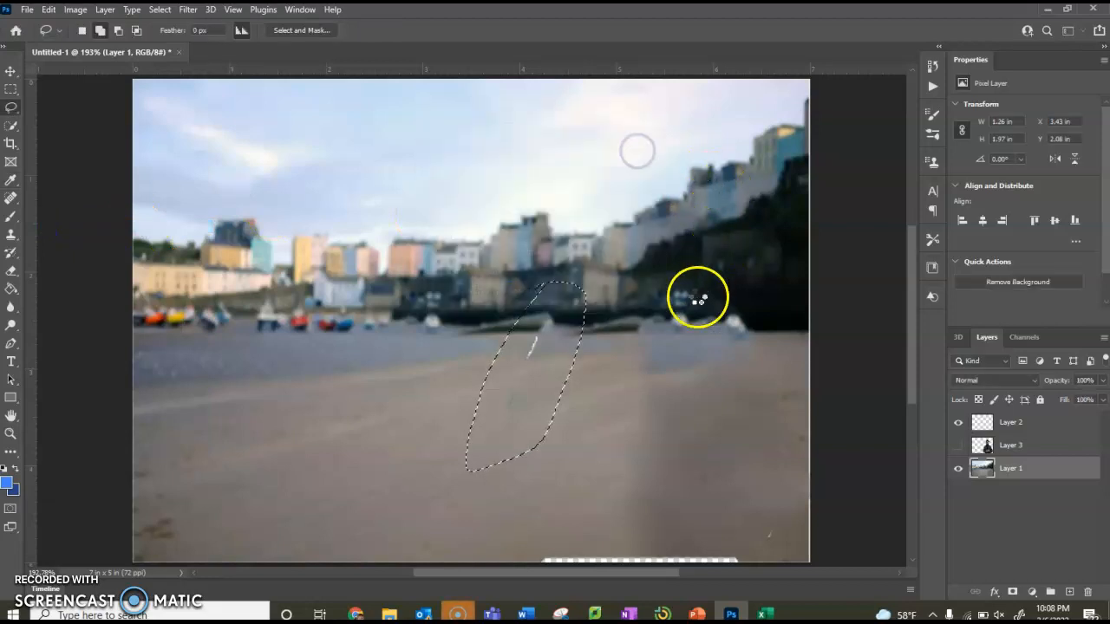
Step: Add the transparent strip along the photo's lower edge to the selection, fill it with Content-Aware and deselect
mouse_move(527, 564)
mouse_down()
mouse_move(541, 541)
mouse_move(660, 501)
mouse_move(750, 519)
mouse_move(744, 572)
mouse_up()
mouse_move(596, 590)
mouse_down()
mouse_move(506, 585)
mouse_move(489, 557)
mouse_move(540, 528)
mouse_move(585, 520)
mouse_up()
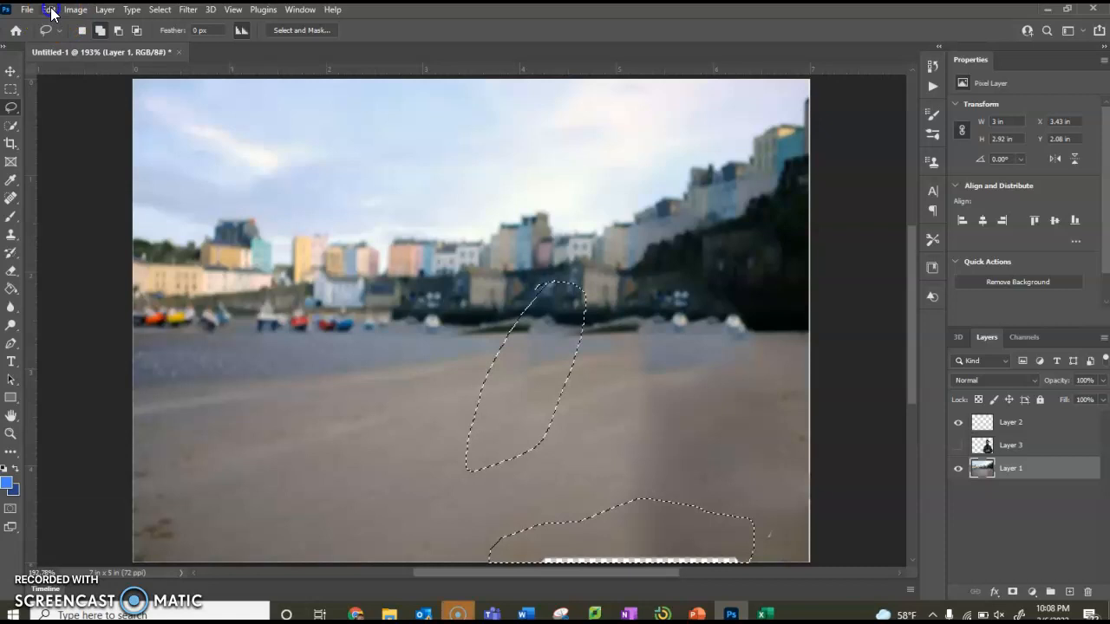
click(49, 11)
click(62, 228)
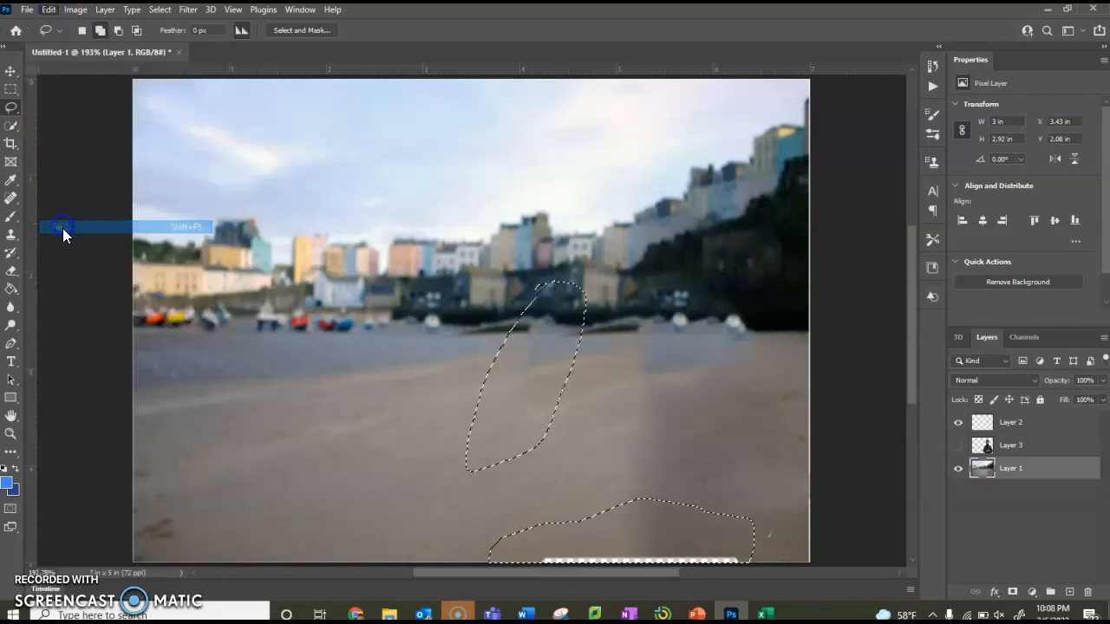
click(643, 146)
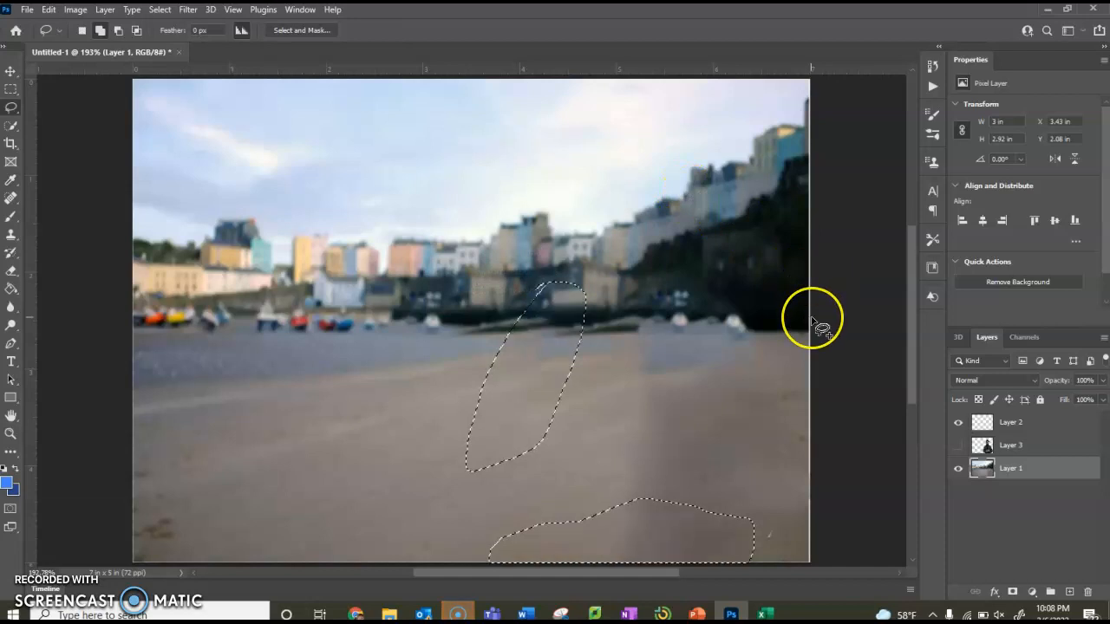
key(ctrl+d)
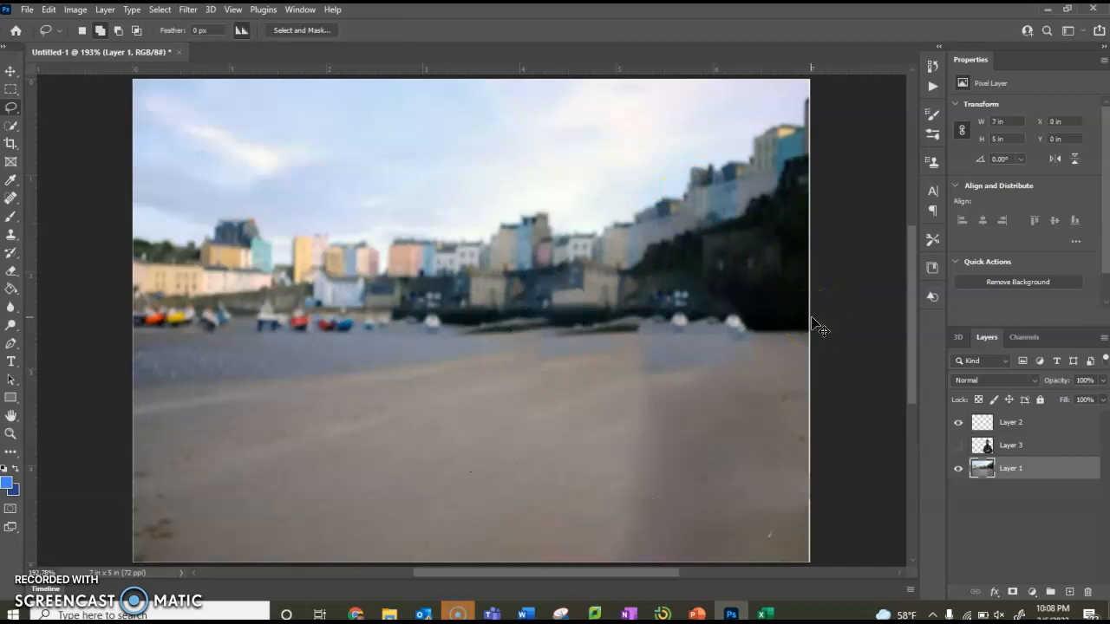
Step: Show Layer 3 over the filled background, toggle its visibility to compare, and select that layer with the Move tool active
click(959, 446)
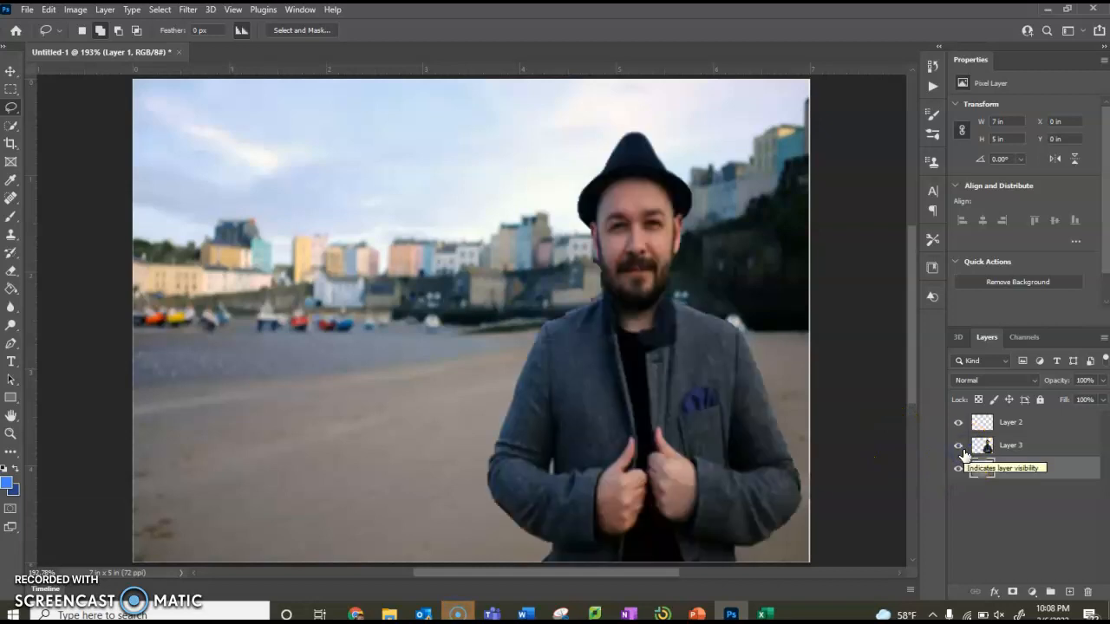
click(961, 448)
click(961, 447)
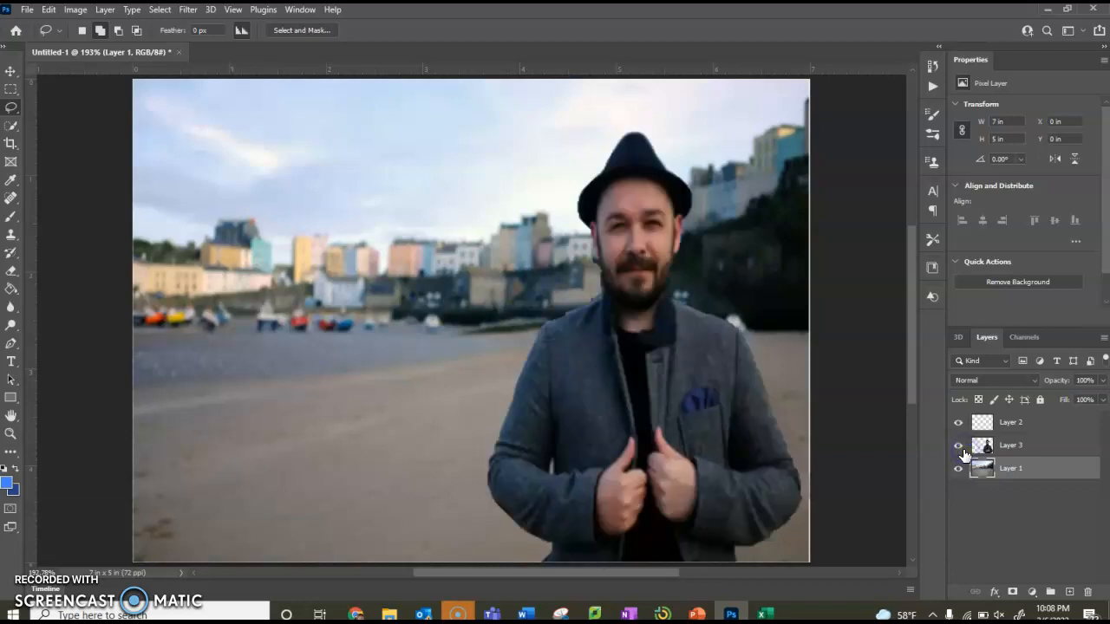
click(1060, 447)
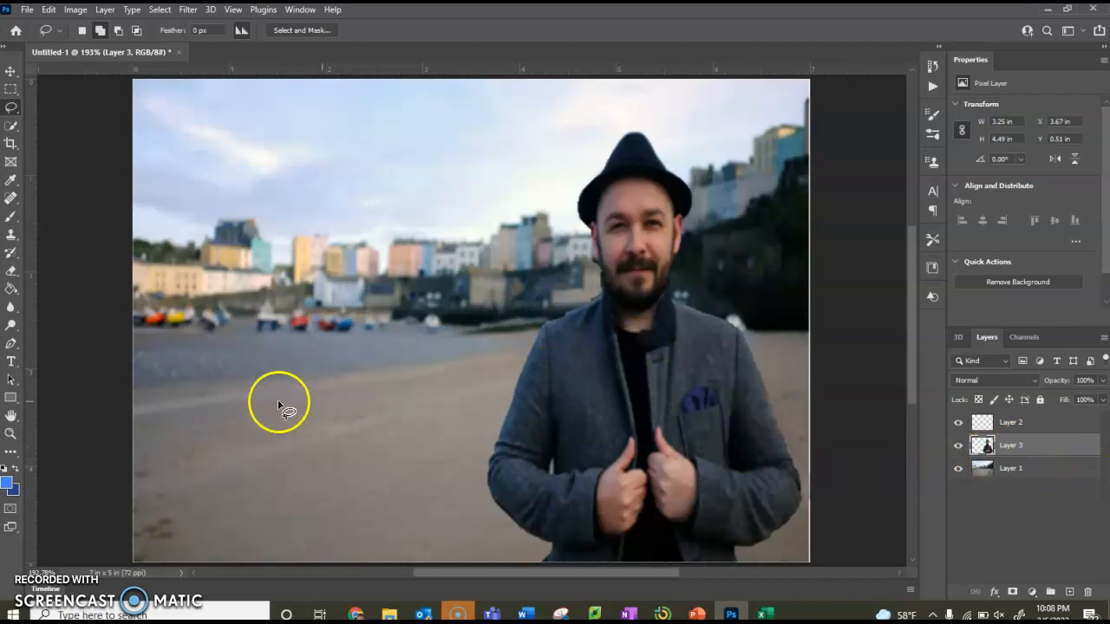
click(9, 72)
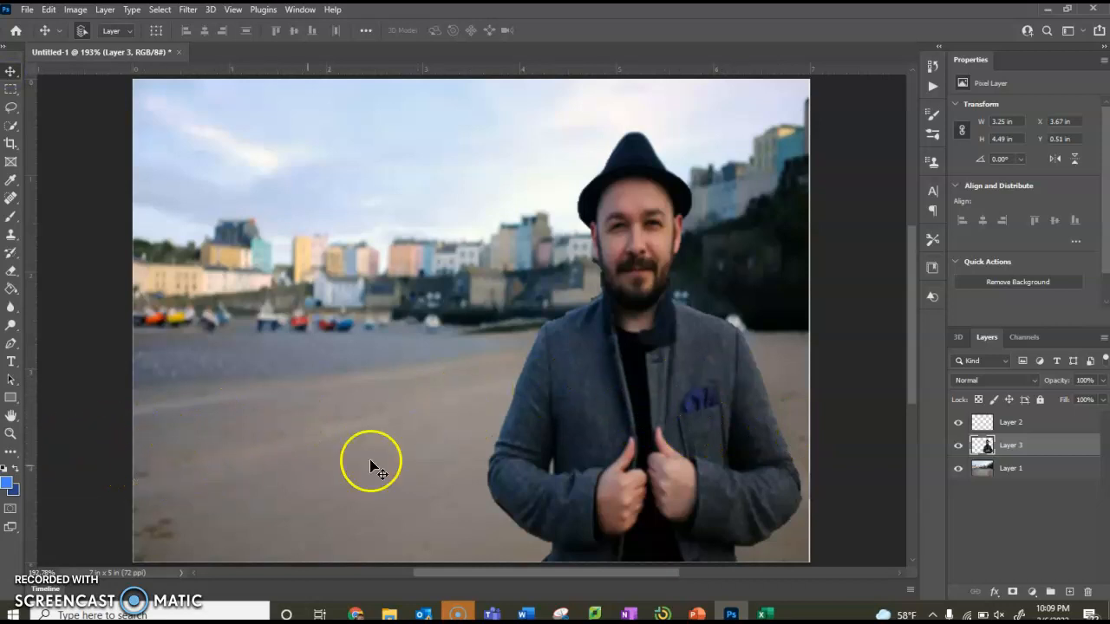
Step: Show the Timeline and create a video timeline for the document's layers
click(301, 11)
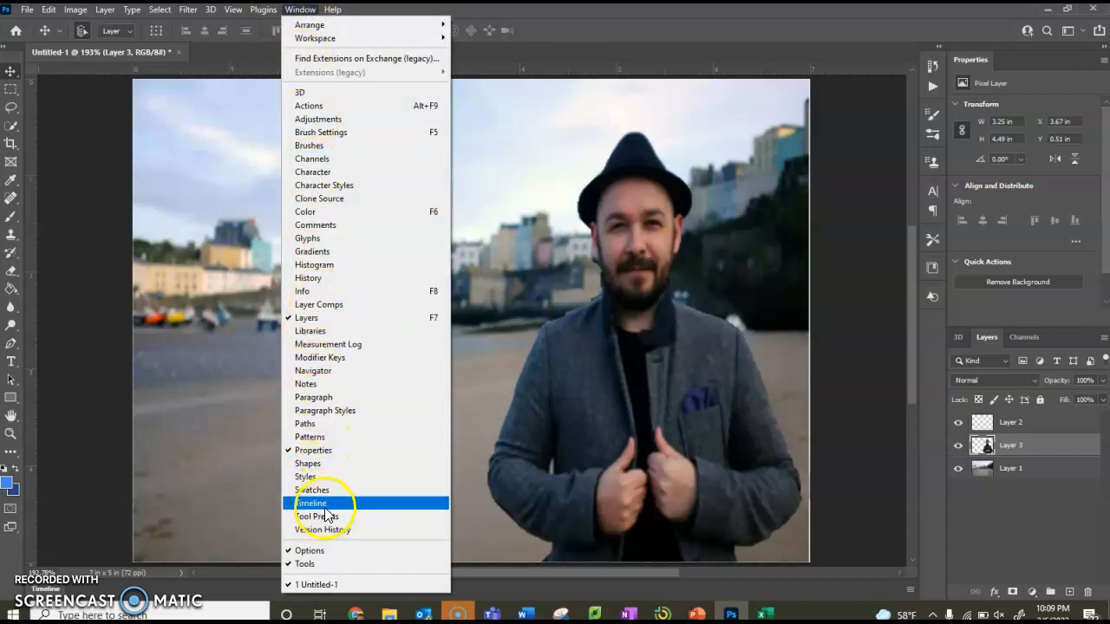
click(312, 503)
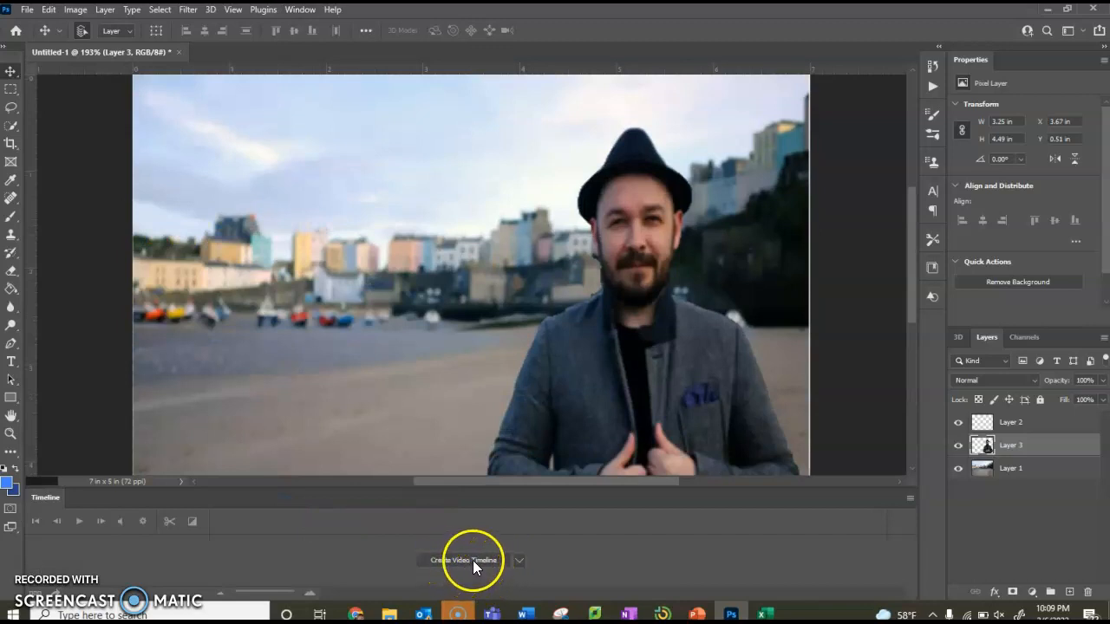
click(472, 559)
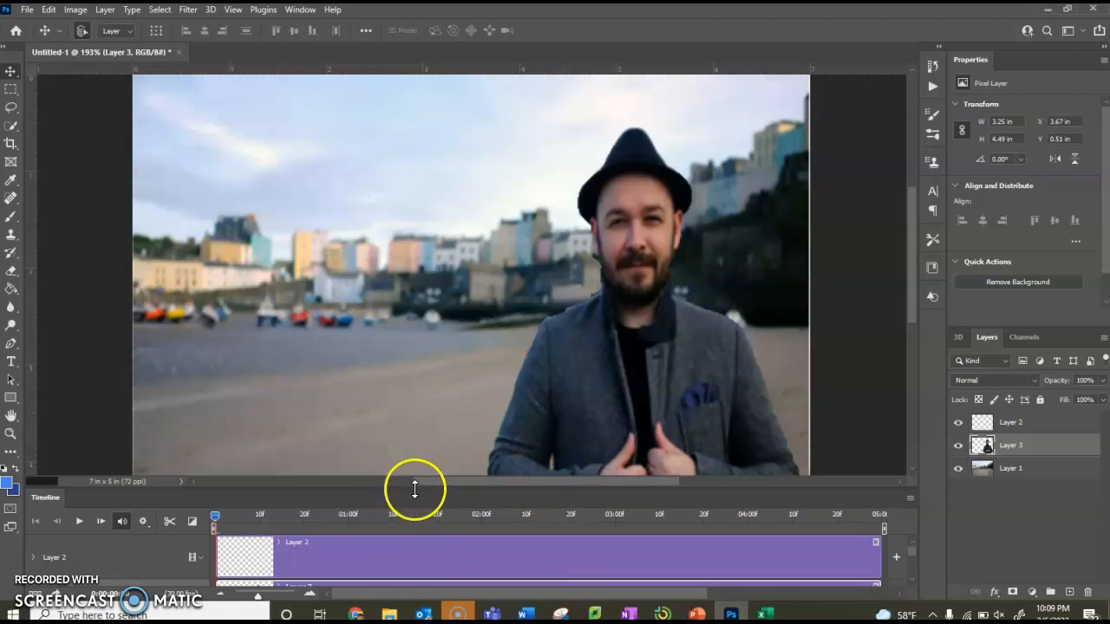
Step: Enlarge the timeline to review all three layer tracks, and reduce its height partway to show more of the photo
drag(443, 488, 486, 398)
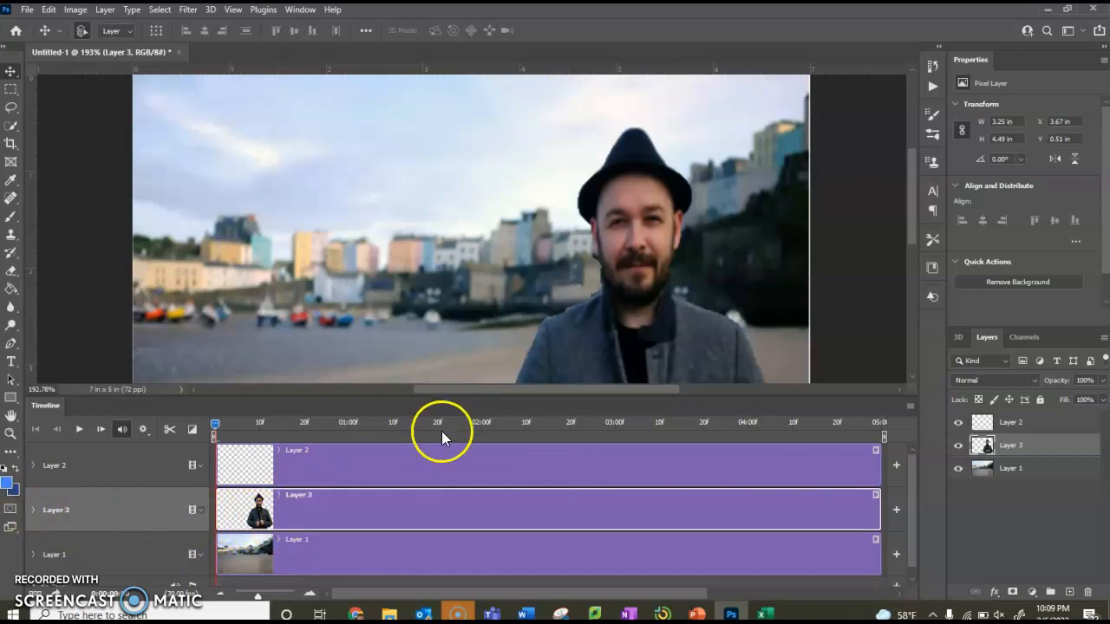
scroll(436, 473, down, 1)
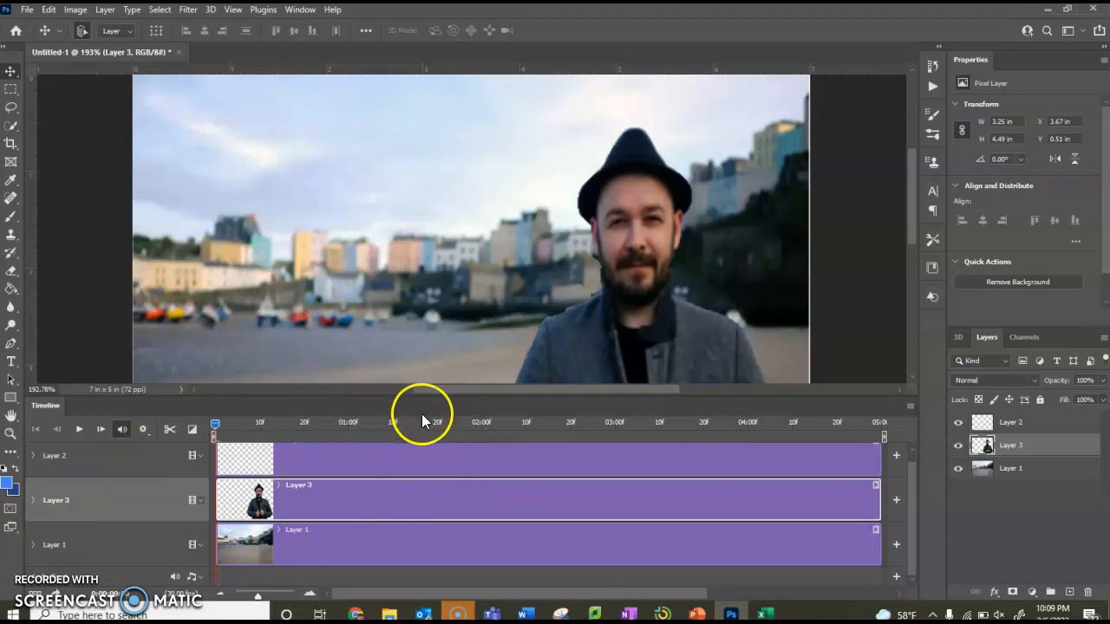
drag(441, 394, 470, 444)
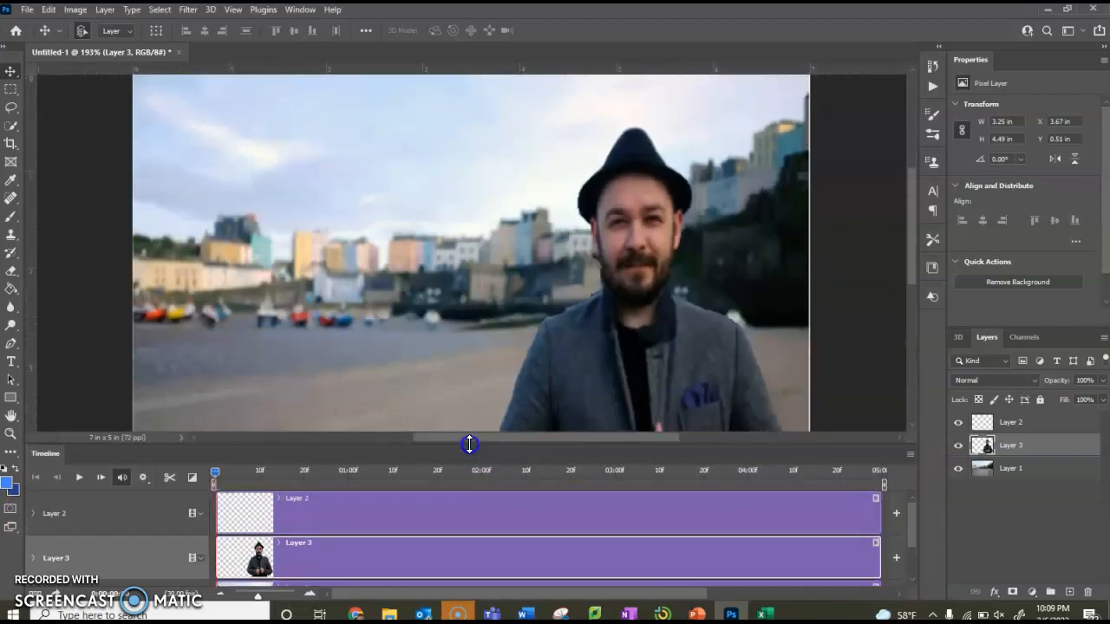
Step: Enlarge the Timeline and expand Layer 3's track to show its Position, Opacity and Style properties
click(246, 565)
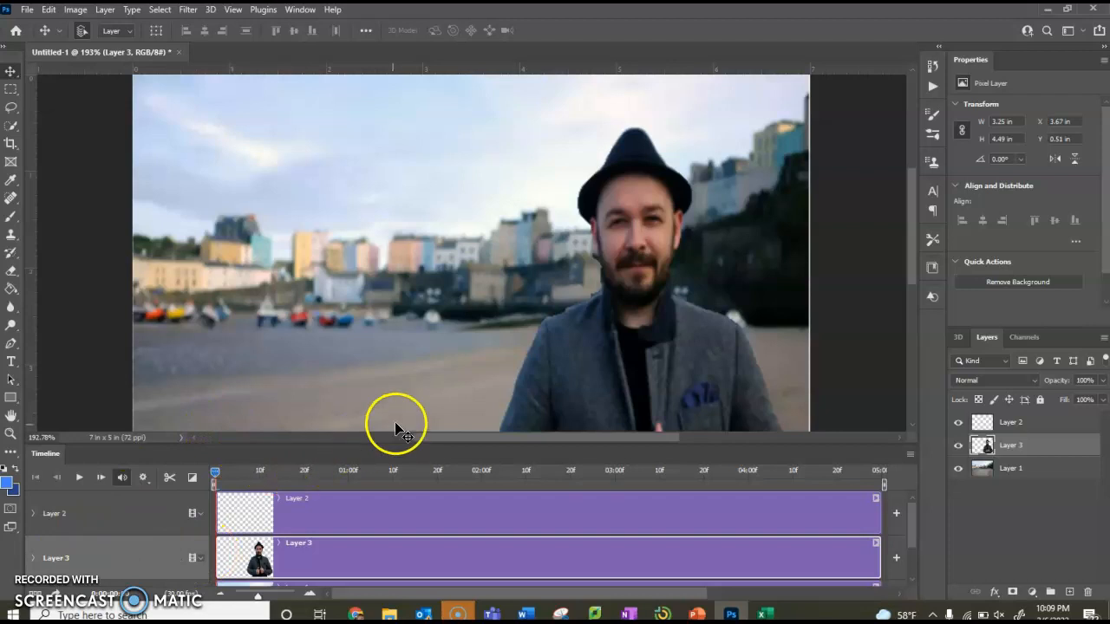
drag(401, 445, 404, 416)
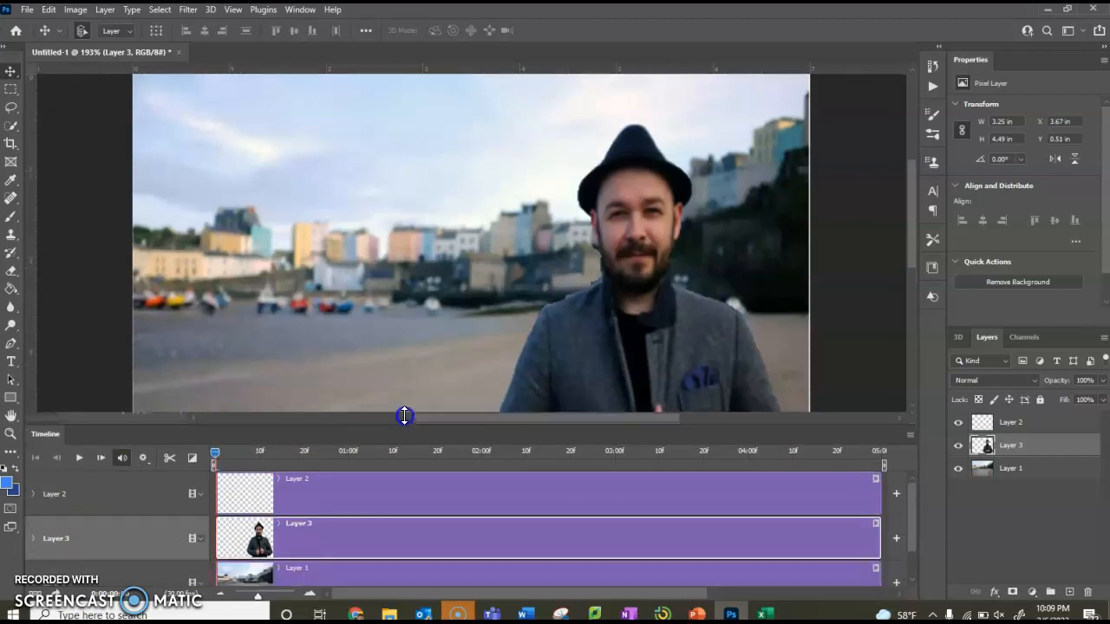
click(34, 530)
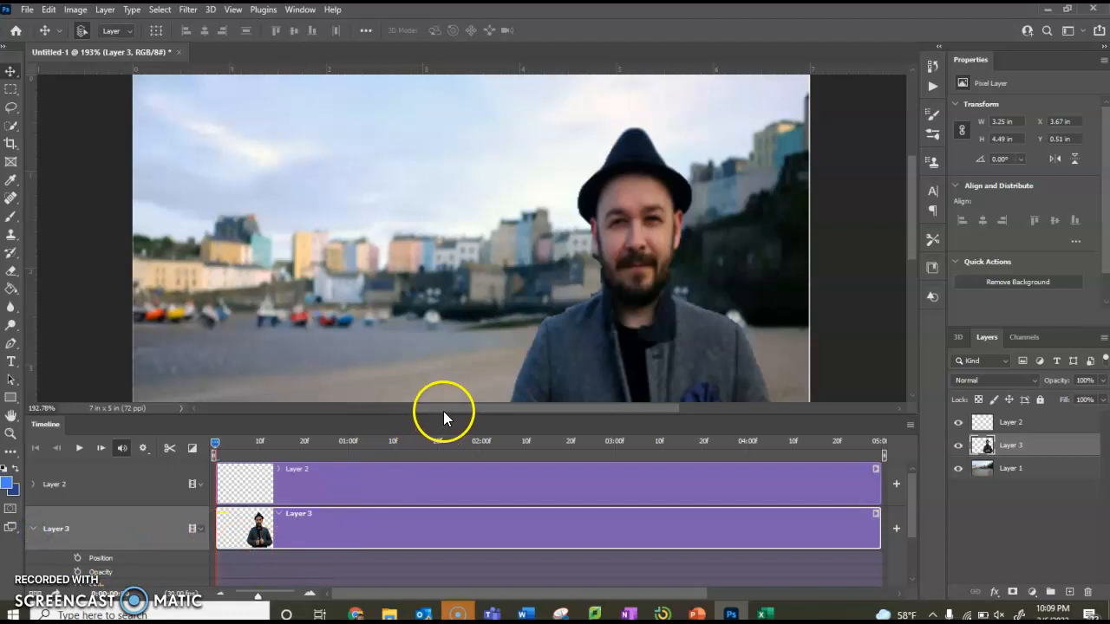
drag(446, 417, 452, 391)
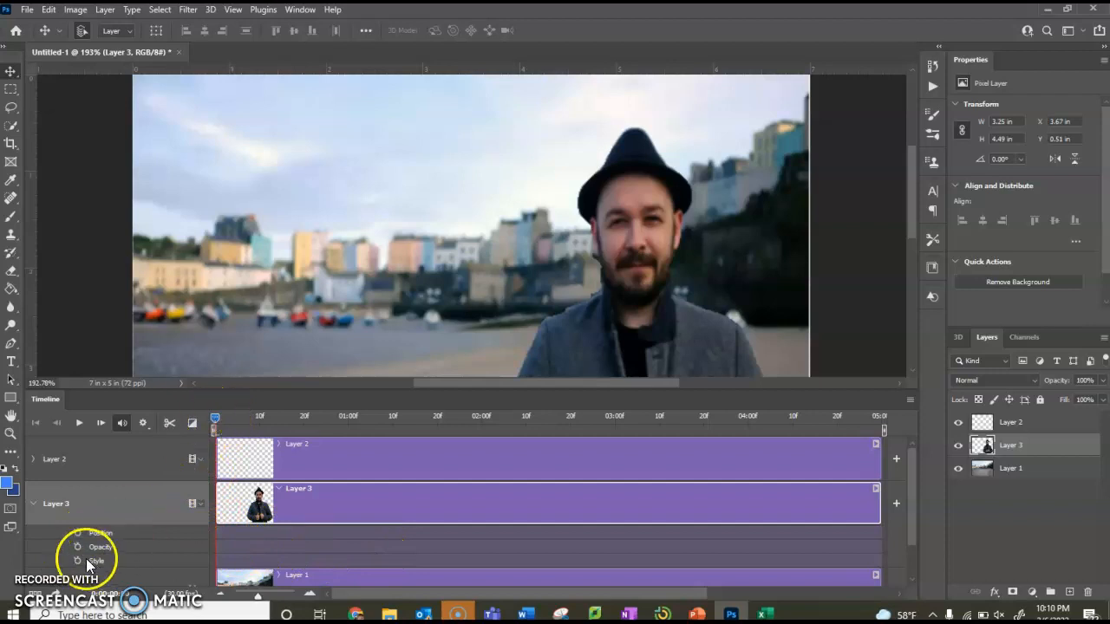
Step: Enable Position keyframing on Layer 3, remove the keyframe at the timeline's start and add it again there
click(77, 532)
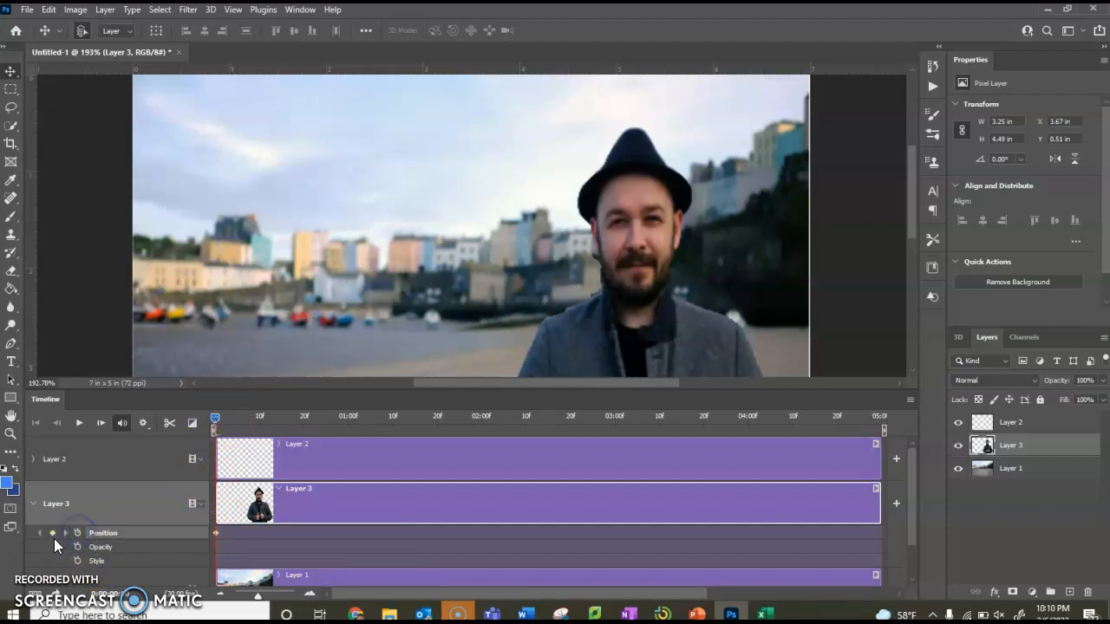
click(51, 534)
click(51, 534)
click(53, 534)
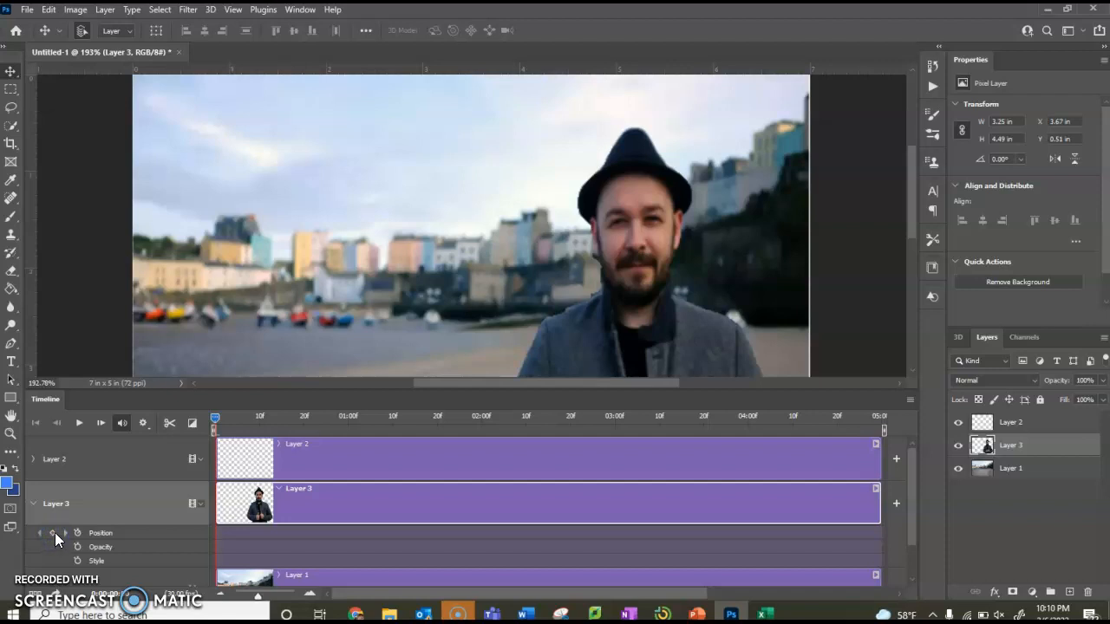
click(53, 534)
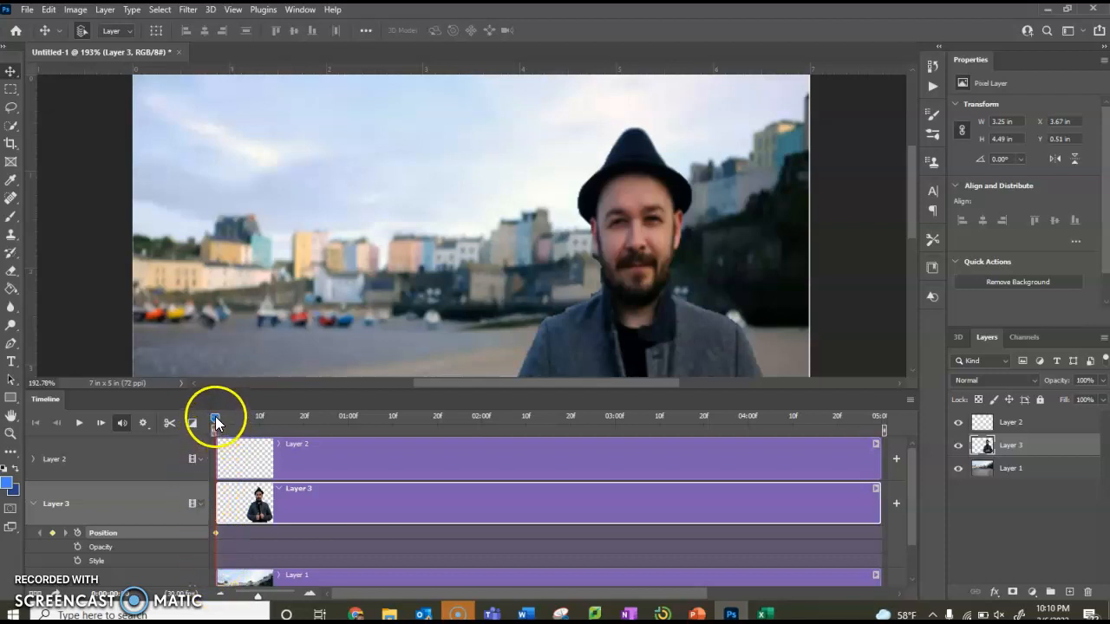
Step: At the end of the timeline, move the man to the photo's left side, about X -0.32 in and Y 0.69 in, creating a Position keyframe
drag(217, 423, 883, 398)
click(643, 323)
drag(644, 323, 254, 344)
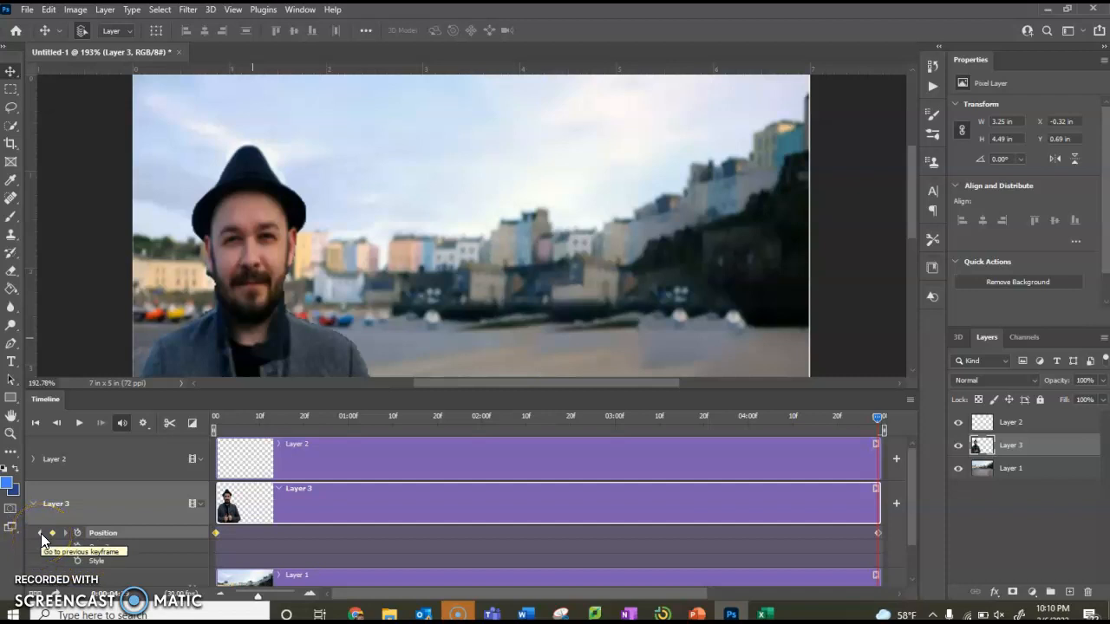
click(53, 536)
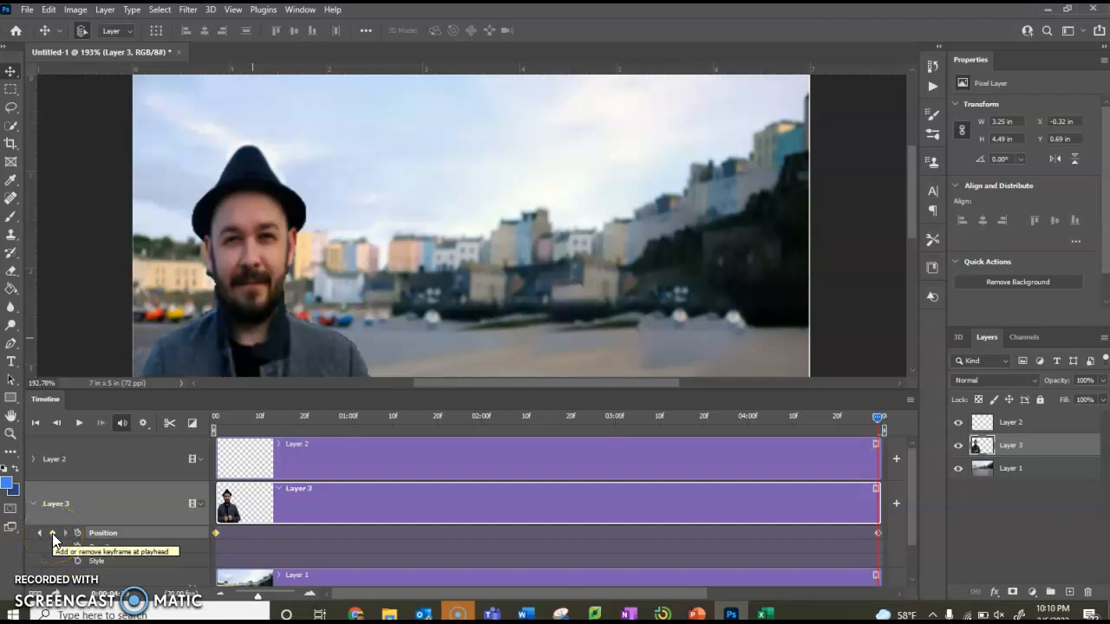
click(73, 539)
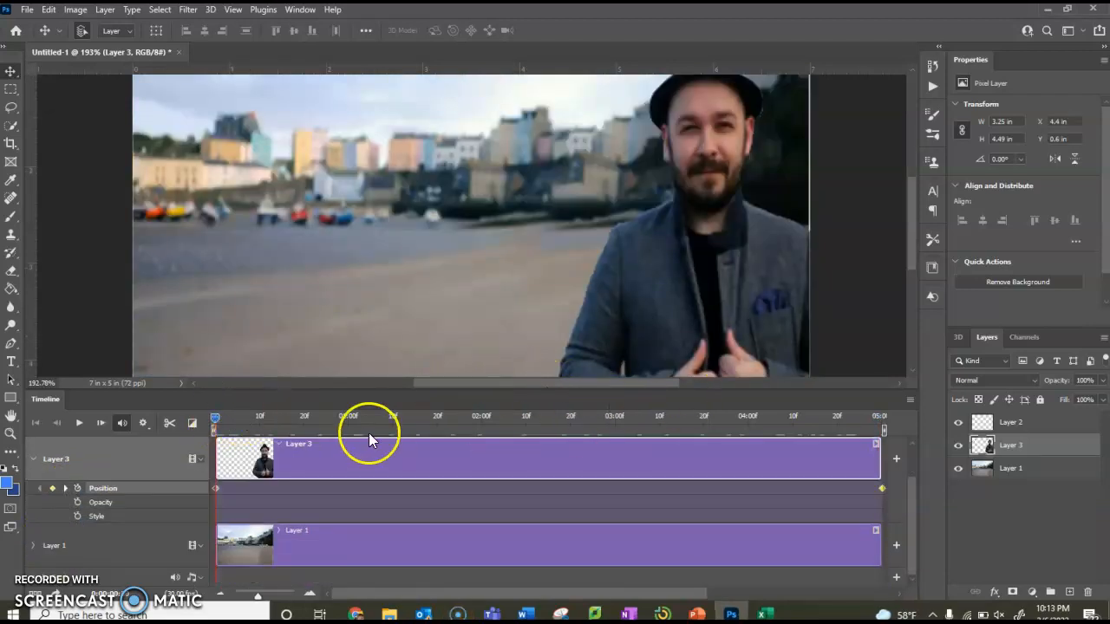
Step: Scrub the playhead to the end and back to the start, and play the animation to check the man's movement
click(222, 410)
drag(215, 417, 873, 407)
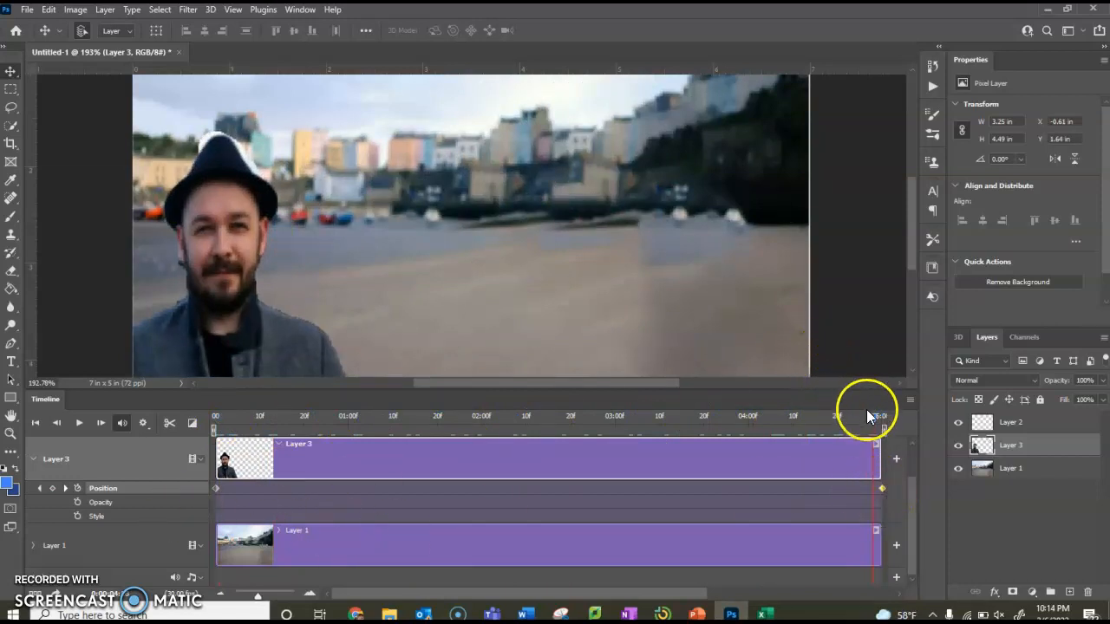
drag(878, 416, 185, 497)
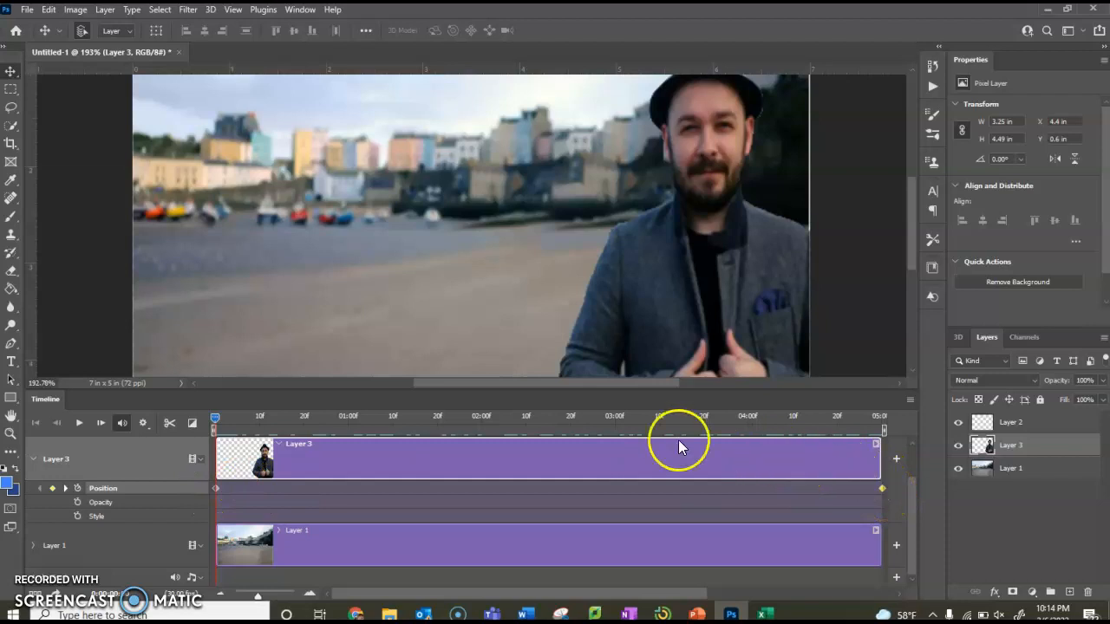
click(78, 426)
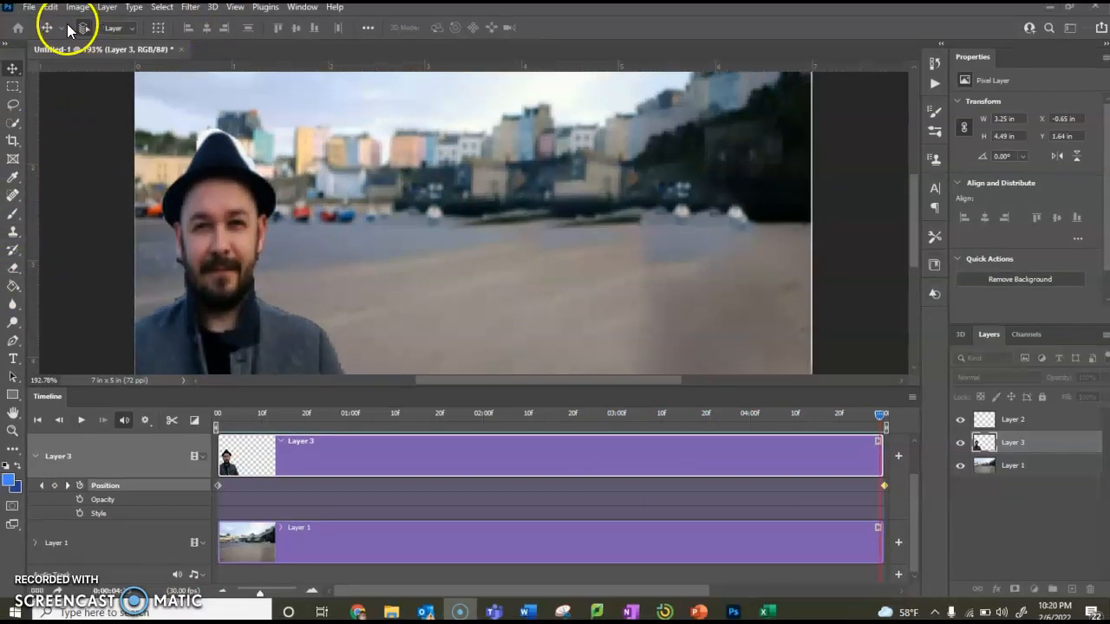
Step: Start a video render of the animation and name the output file Animate 3d.mp4
click(29, 7)
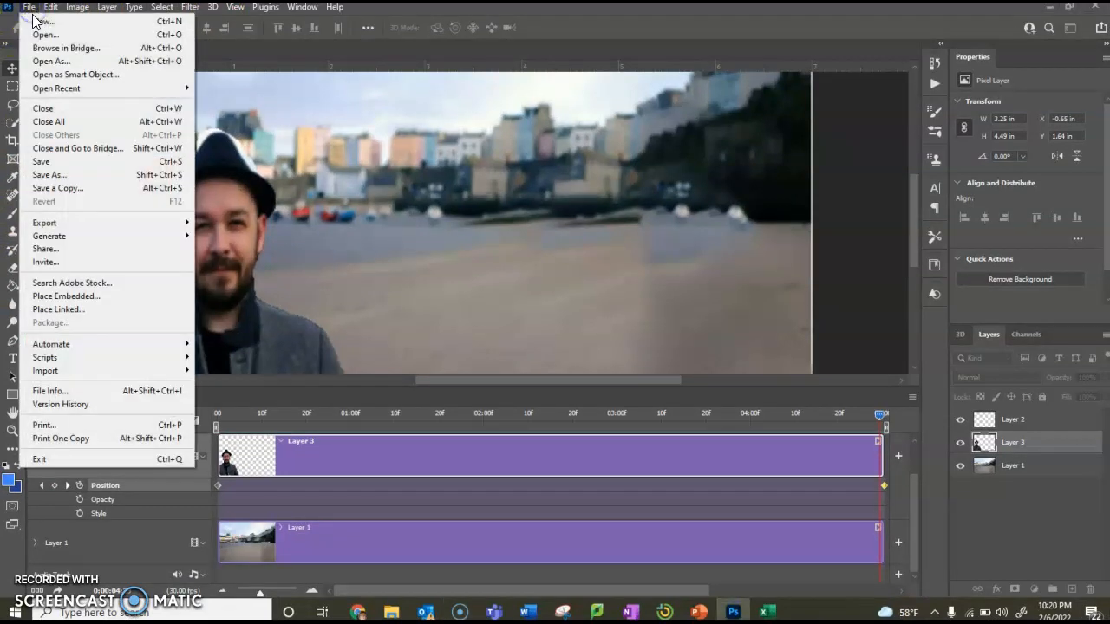
mouse_move(141, 223)
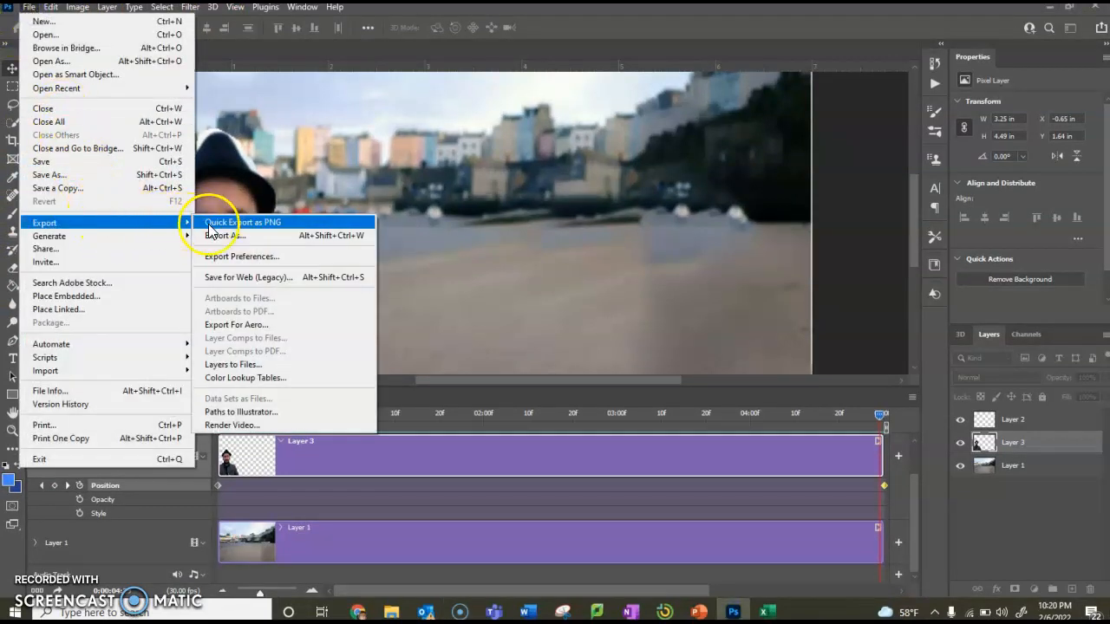
click(239, 427)
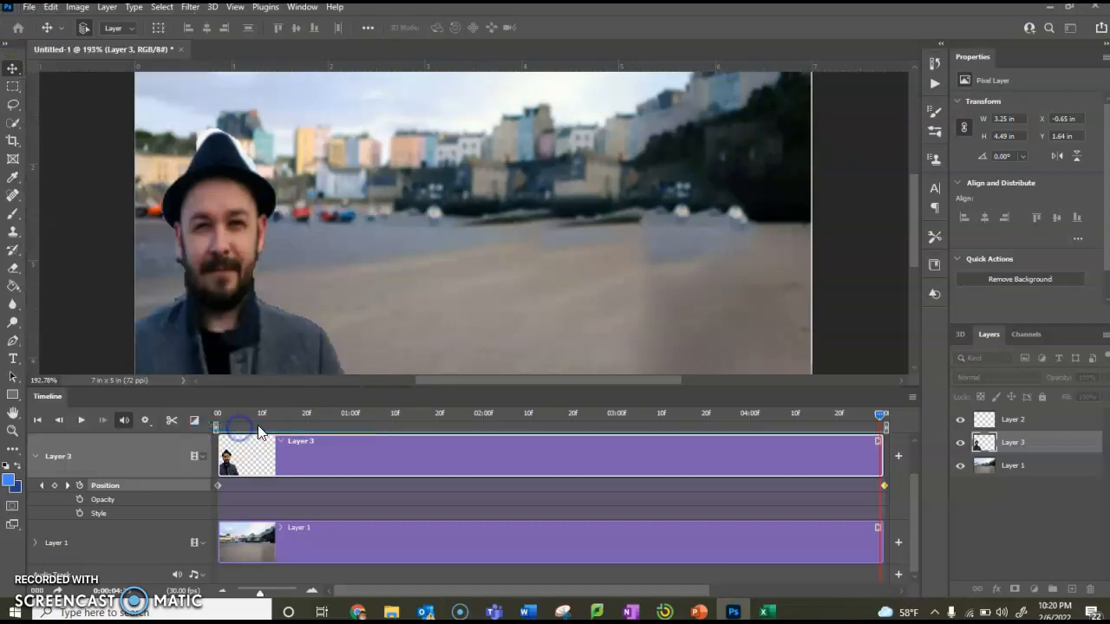
click(490, 435)
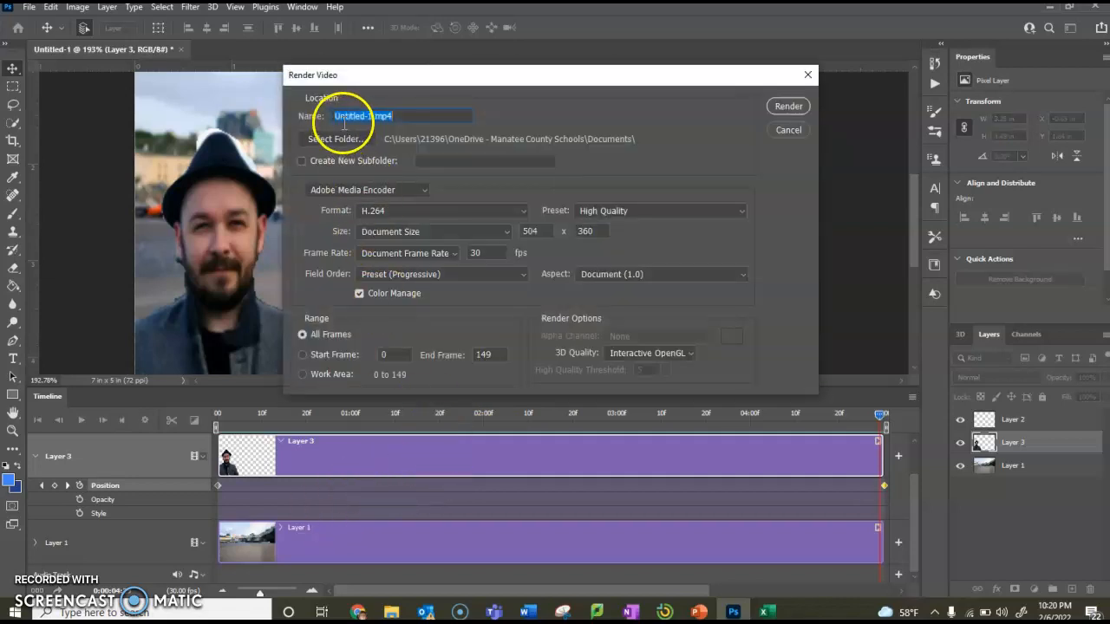
click(377, 116)
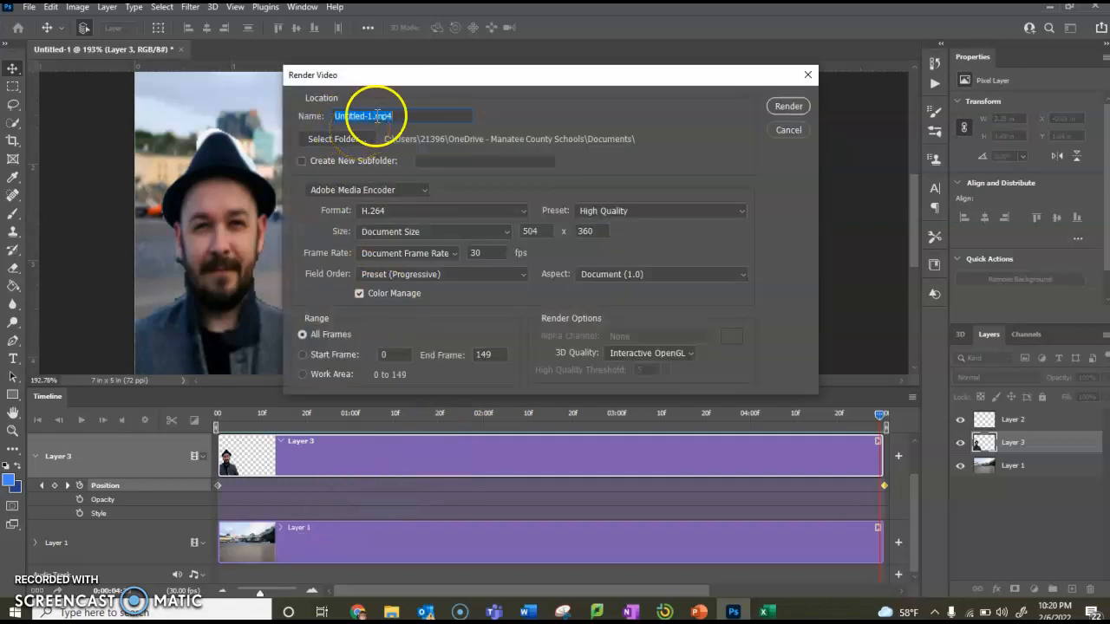
drag(371, 117, 256, 113)
text(Am)
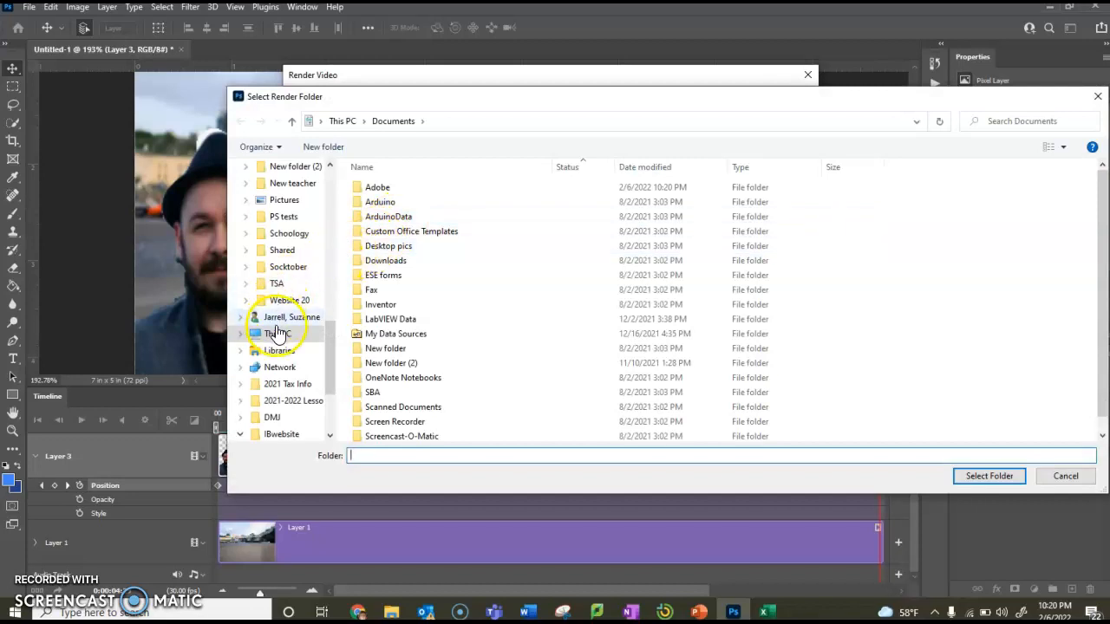
Step: Set the render folder to 2021-2022 8th Grade\Intro to Arts\3rd Quarter in OneDrive and render the video as H.264 in High Quality
scroll(286, 314, up, 10)
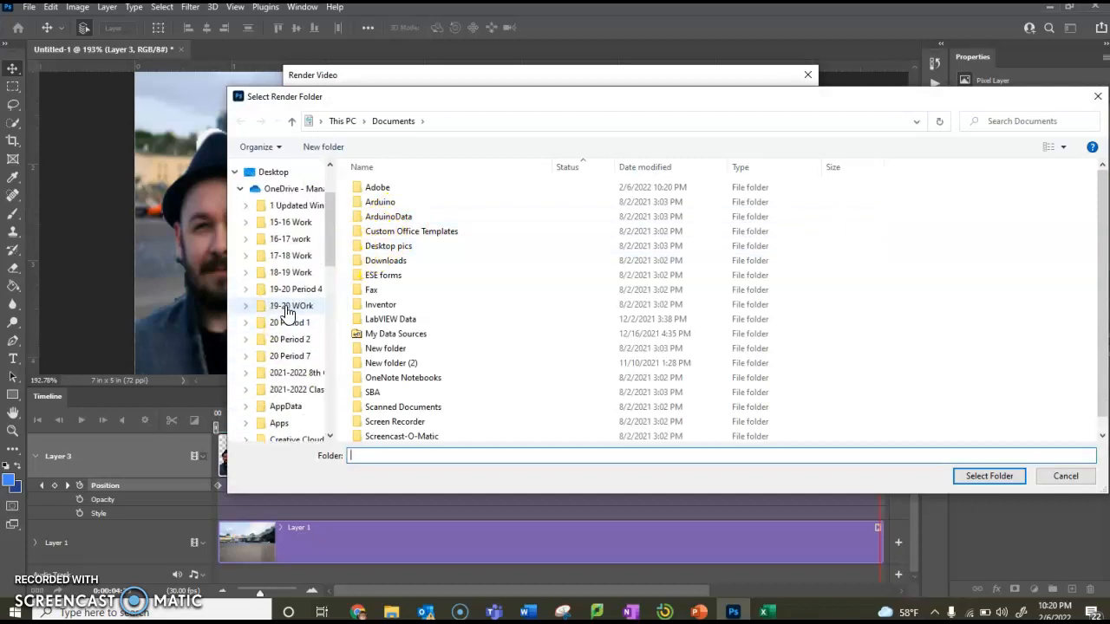
click(279, 189)
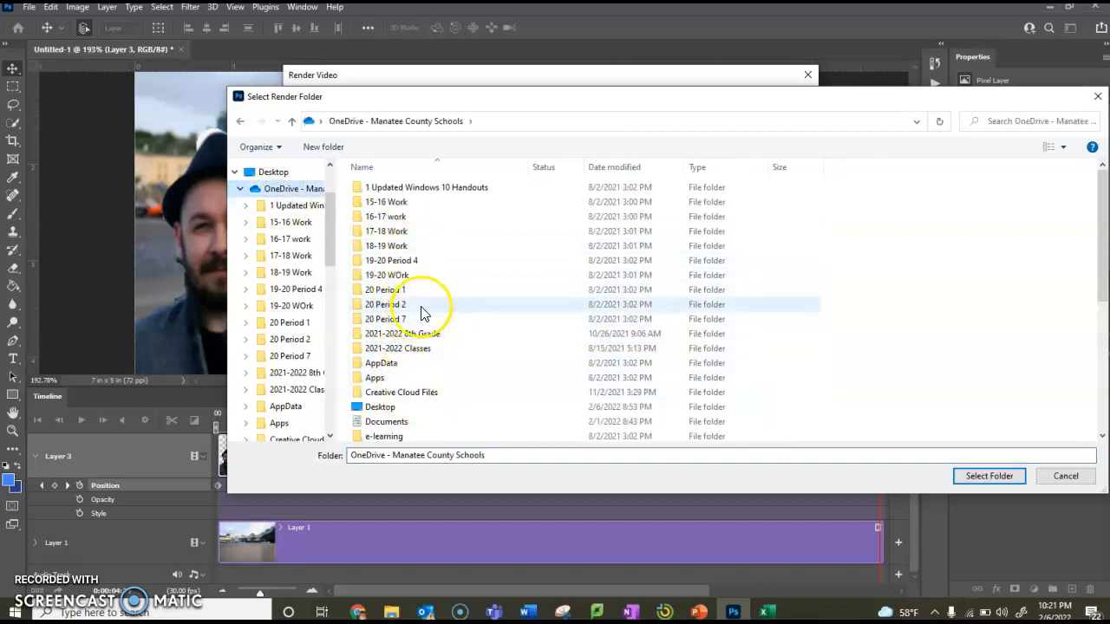
double_click(433, 337)
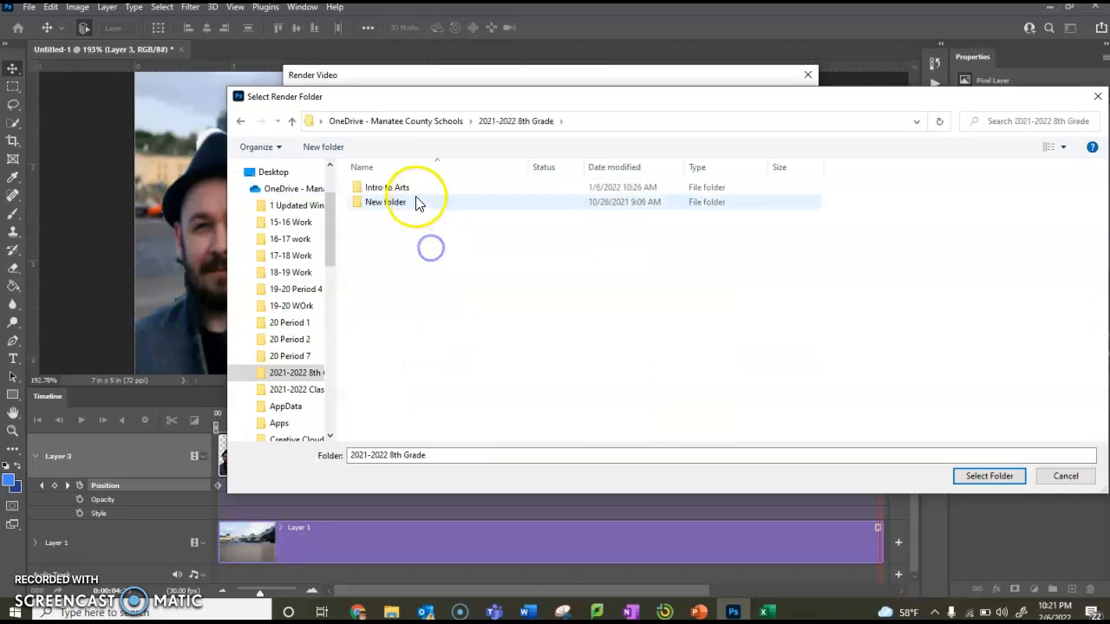
double_click(415, 192)
click(415, 192)
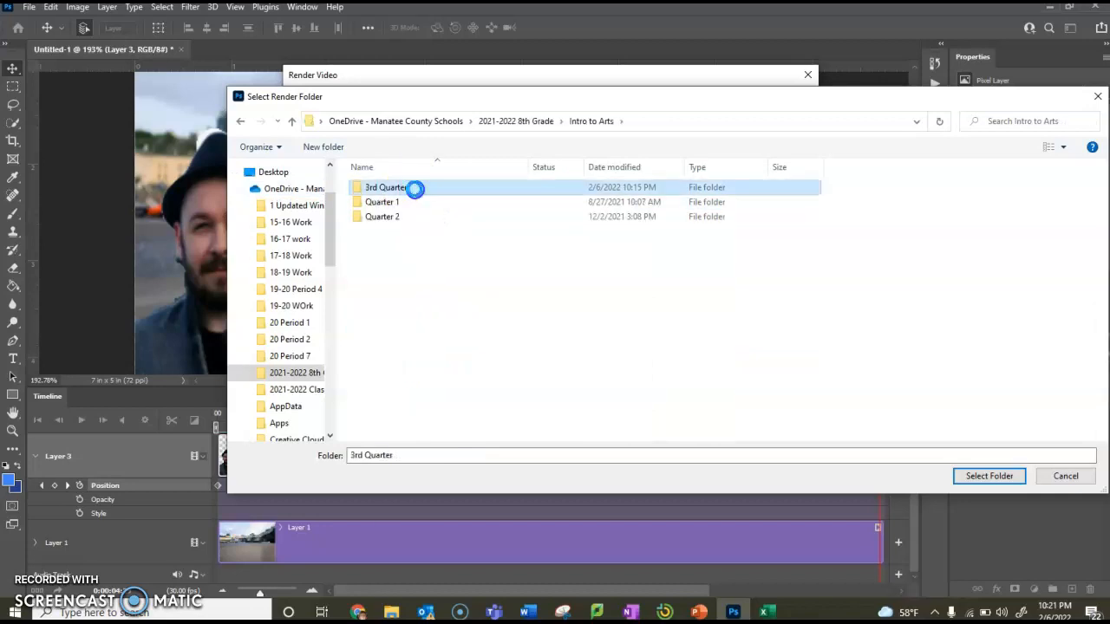
double_click(415, 189)
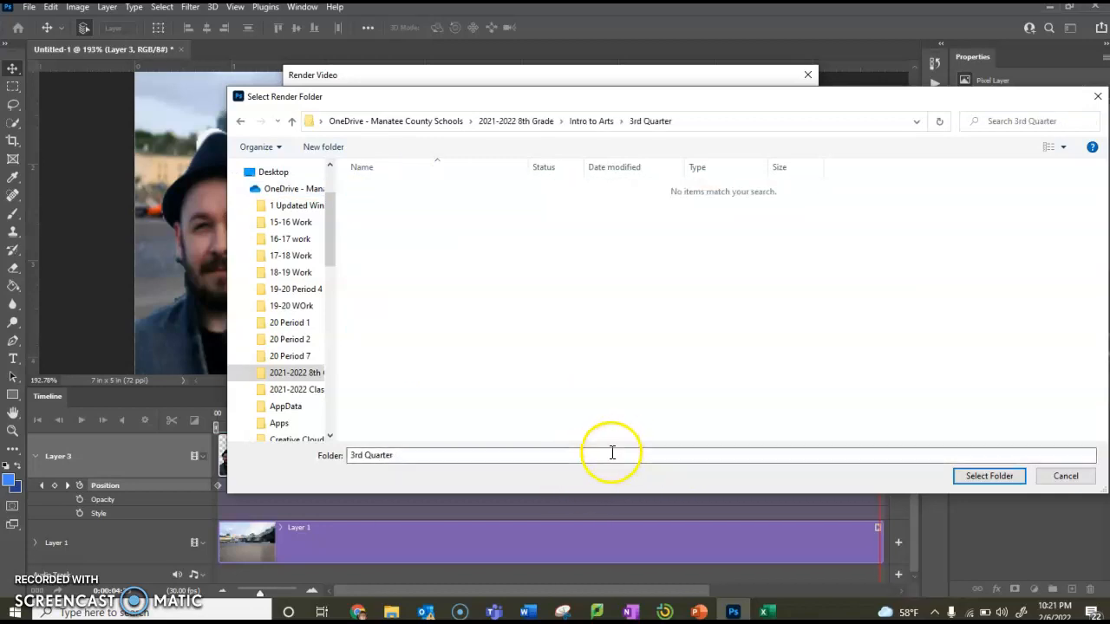
click(965, 476)
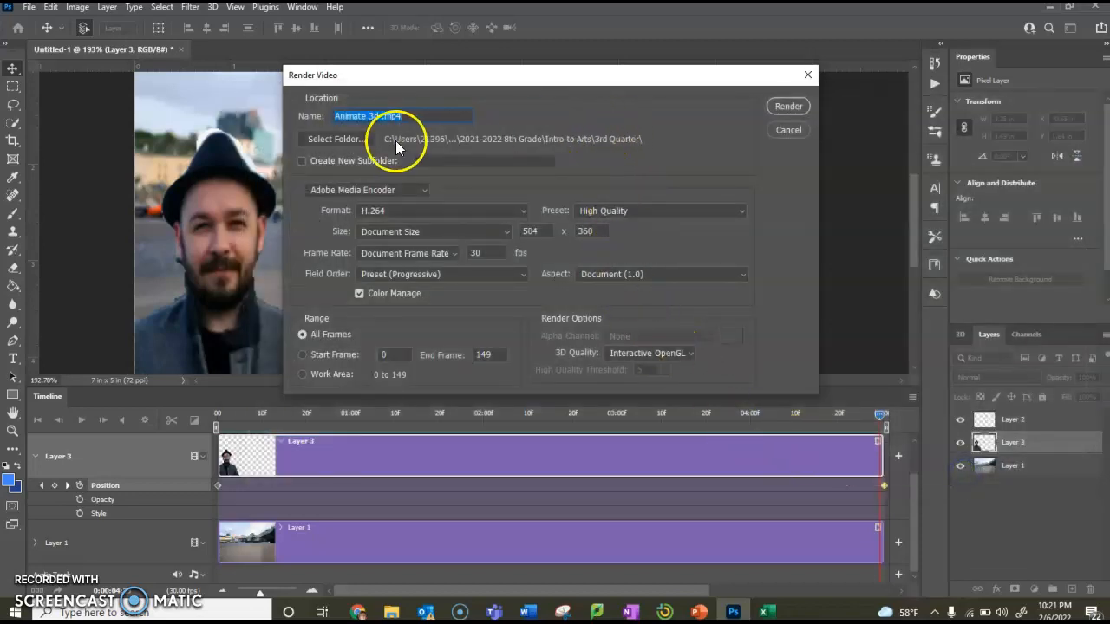
click(783, 106)
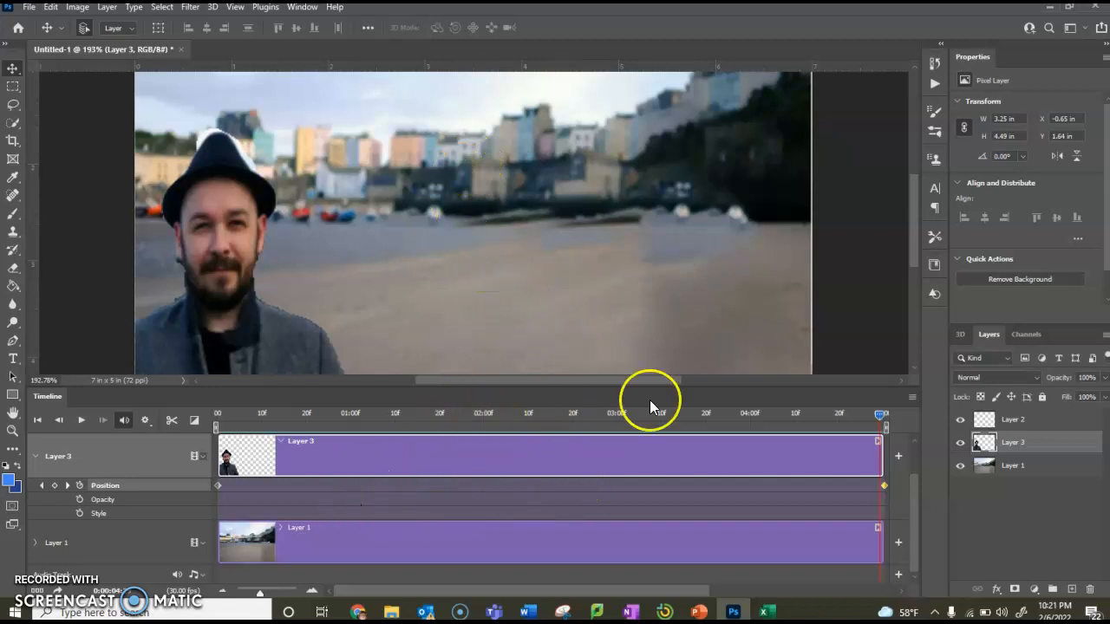
Step: Switch to File Explorer and open the OneDrive folder 2021-2022 8th Grade\Intro to Arts\3rd Quarter
click(391, 613)
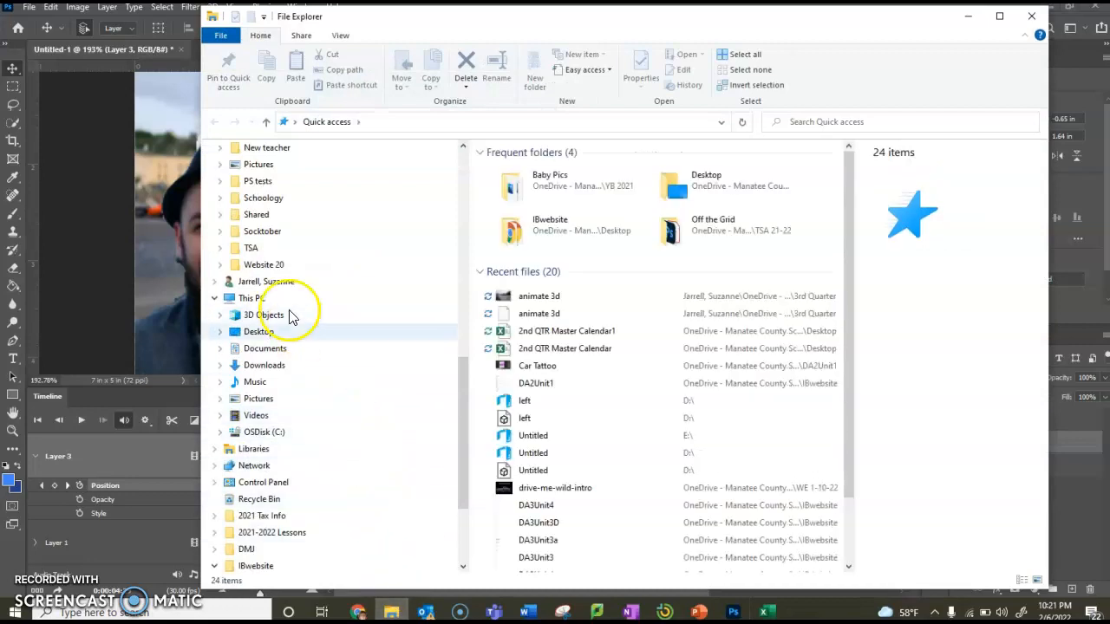
scroll(291, 300, up, 2)
scroll(291, 300, up, 3)
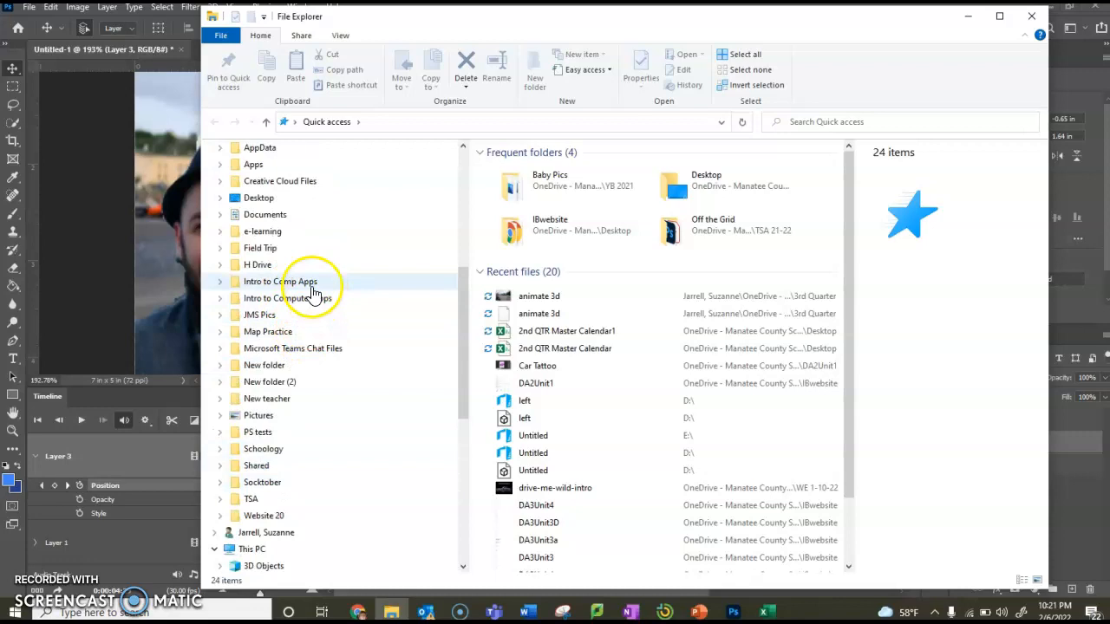
click(310, 282)
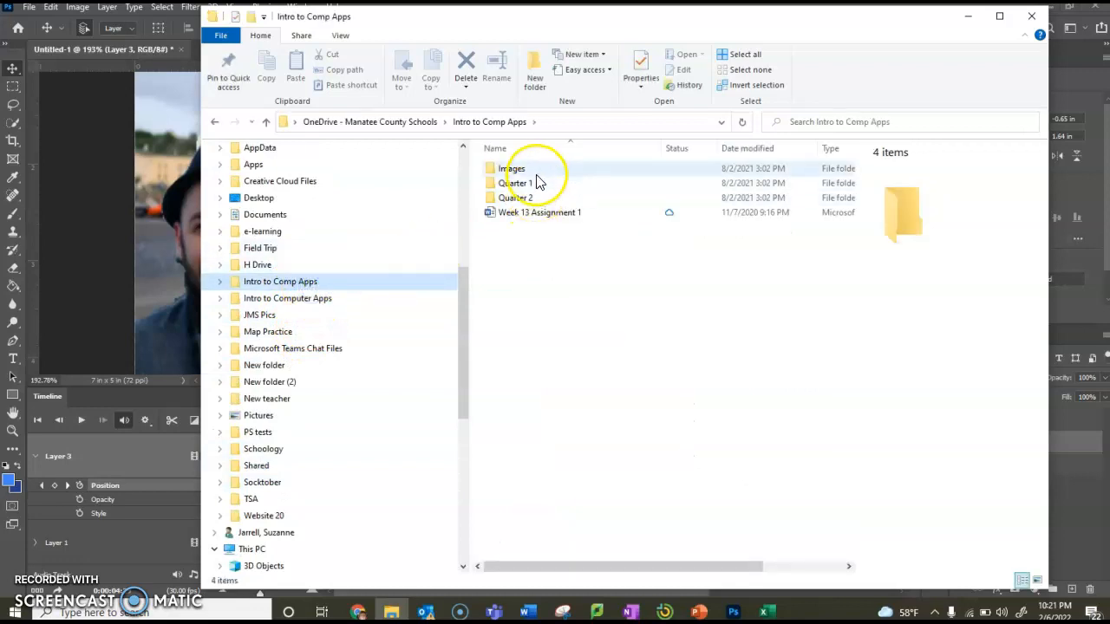
scroll(282, 211, up, 2)
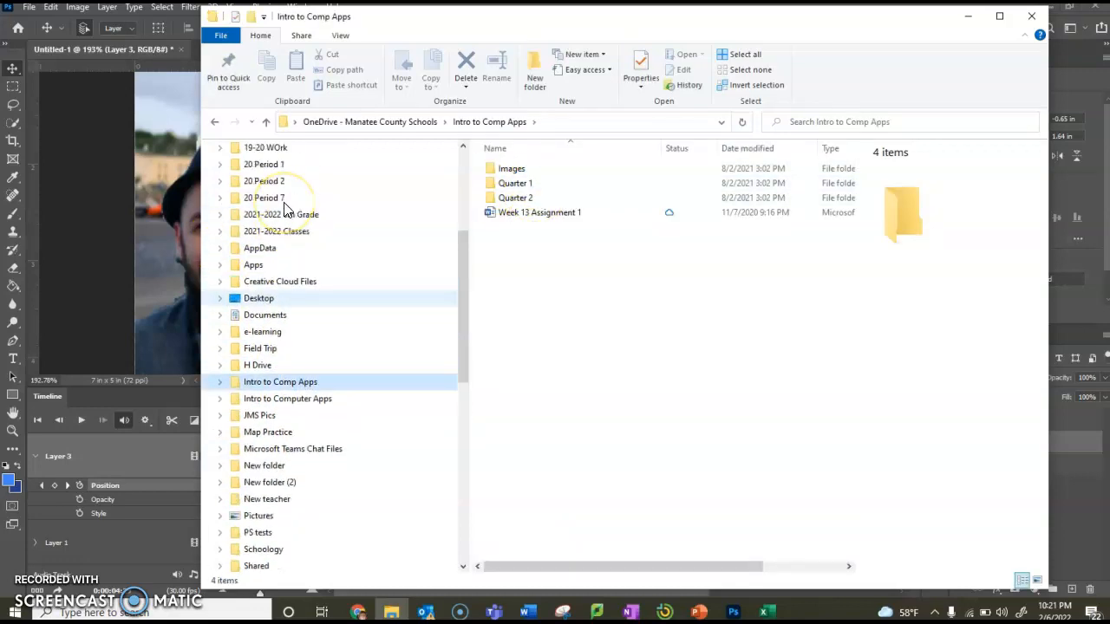
scroll(284, 211, up, 3)
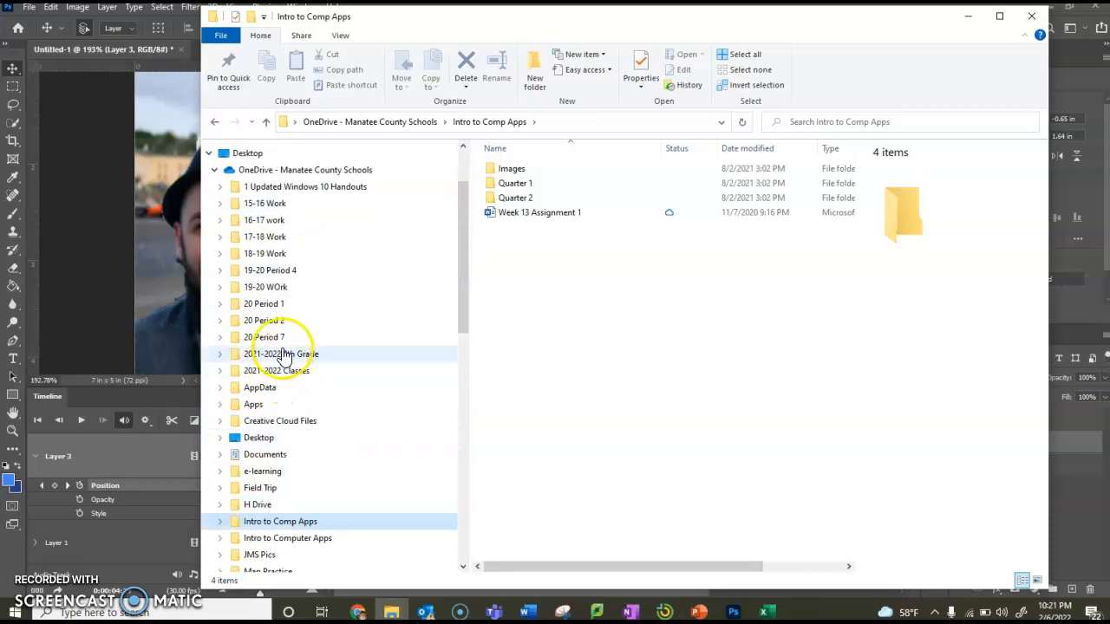
click(282, 354)
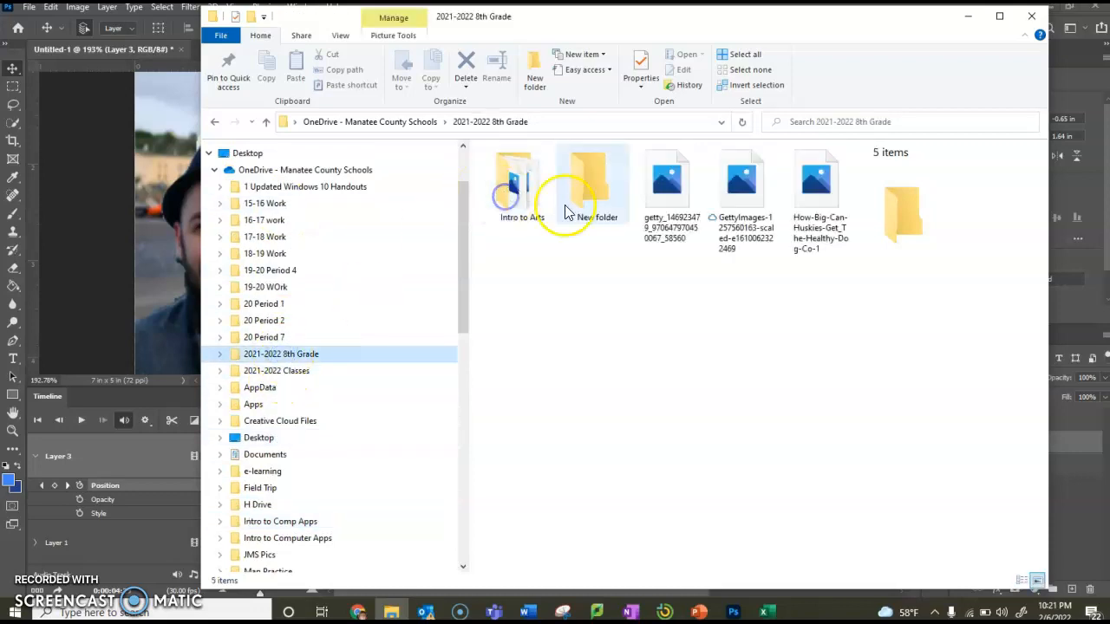
double_click(531, 199)
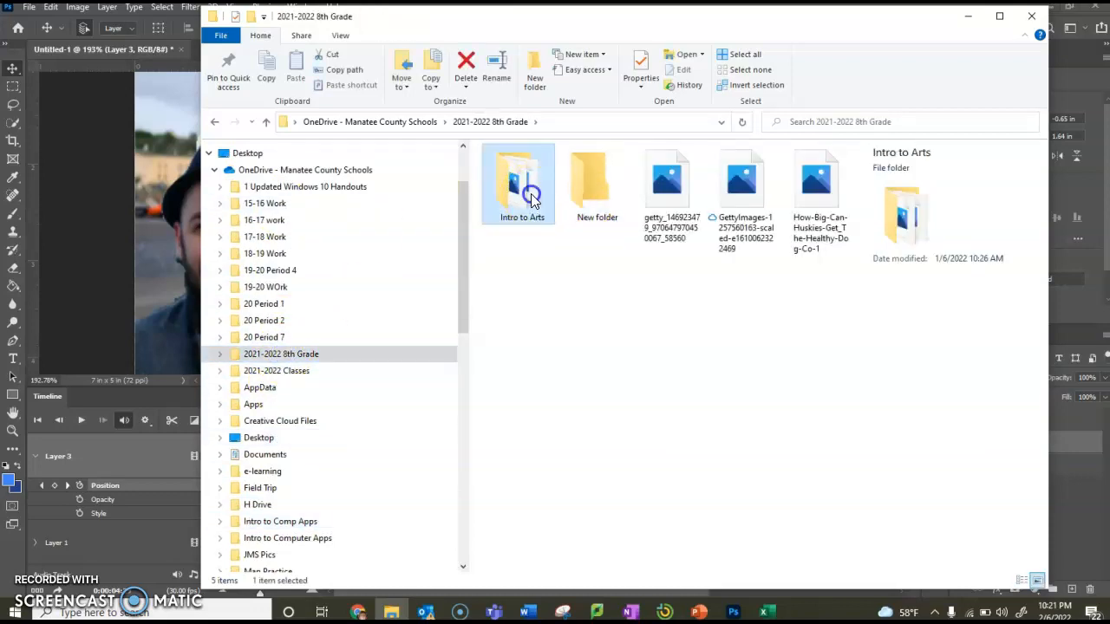
click(531, 170)
double_click(532, 170)
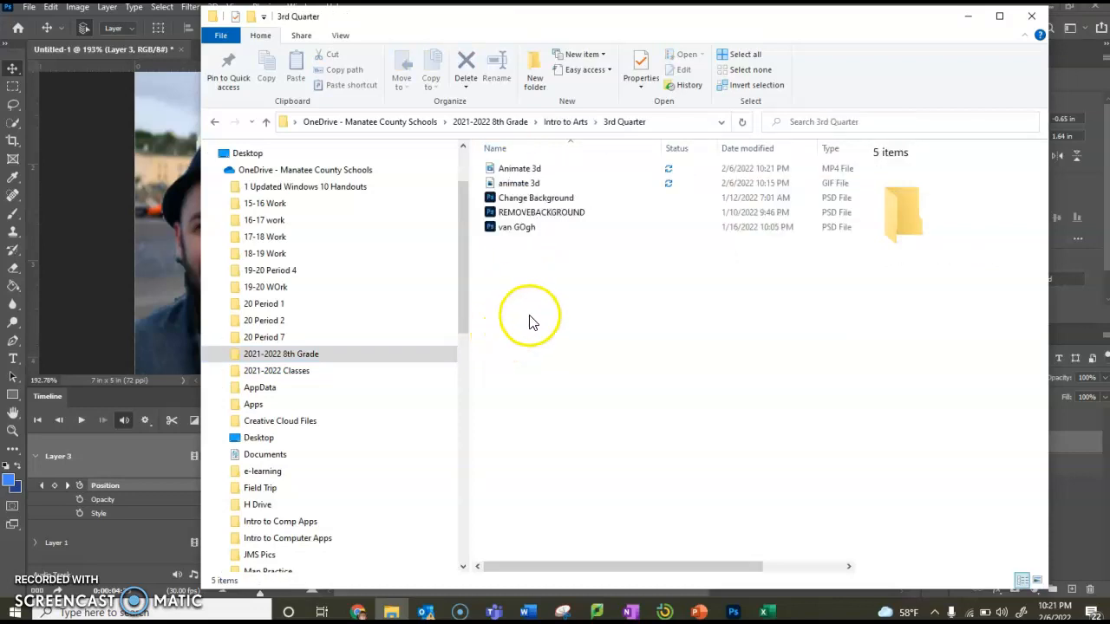
Step: Play the Animate 3d MP4 file to check the rendered video, and close the player and File Explorer
click(519, 168)
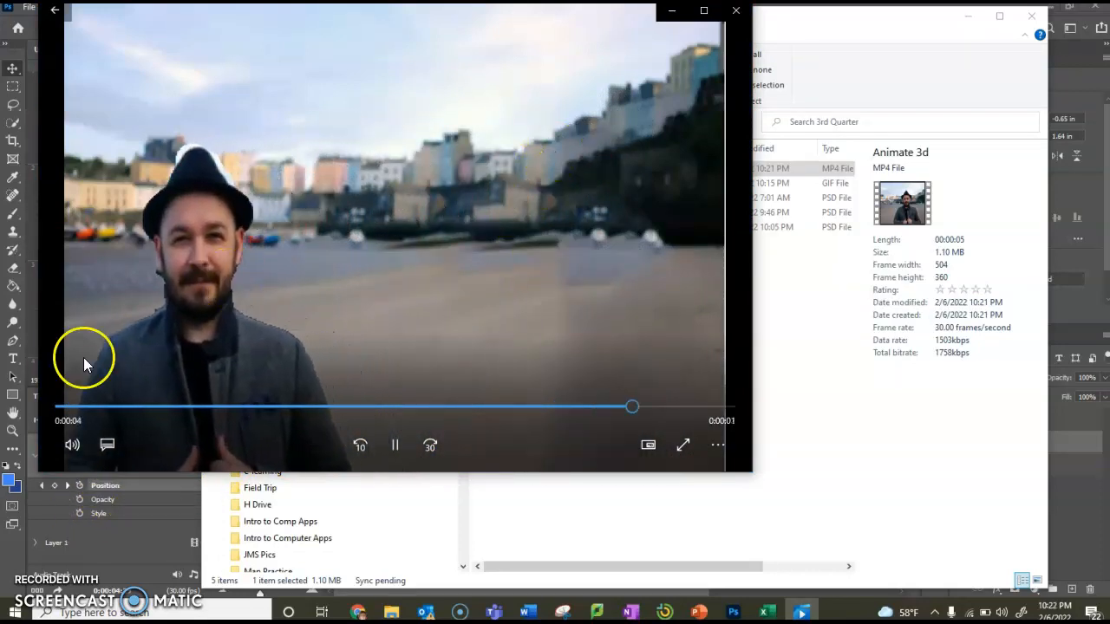
click(736, 10)
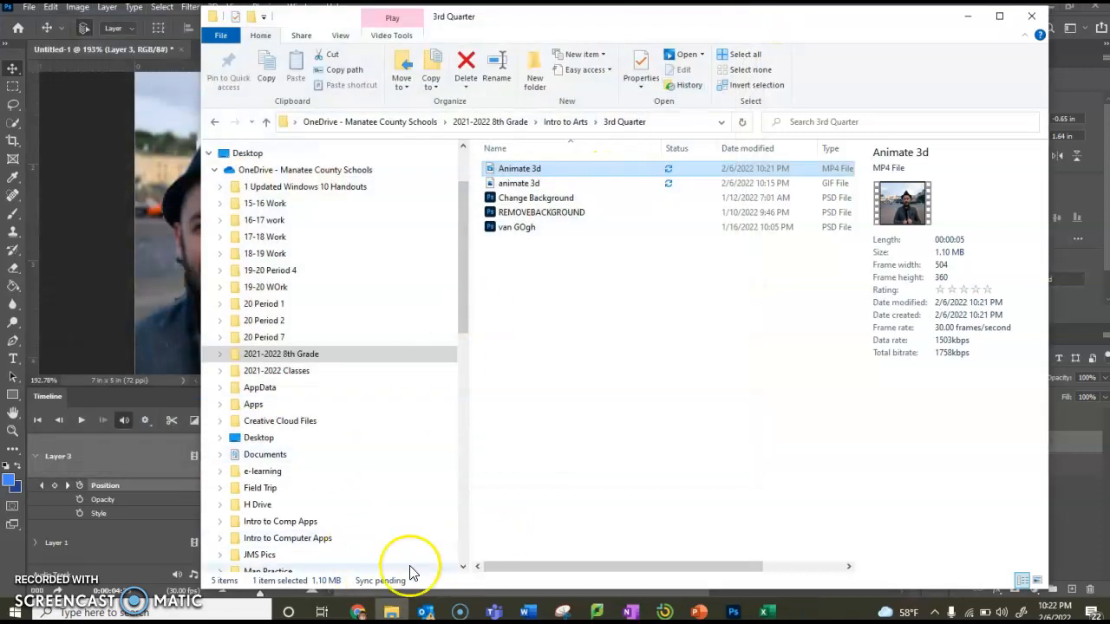
click(1032, 16)
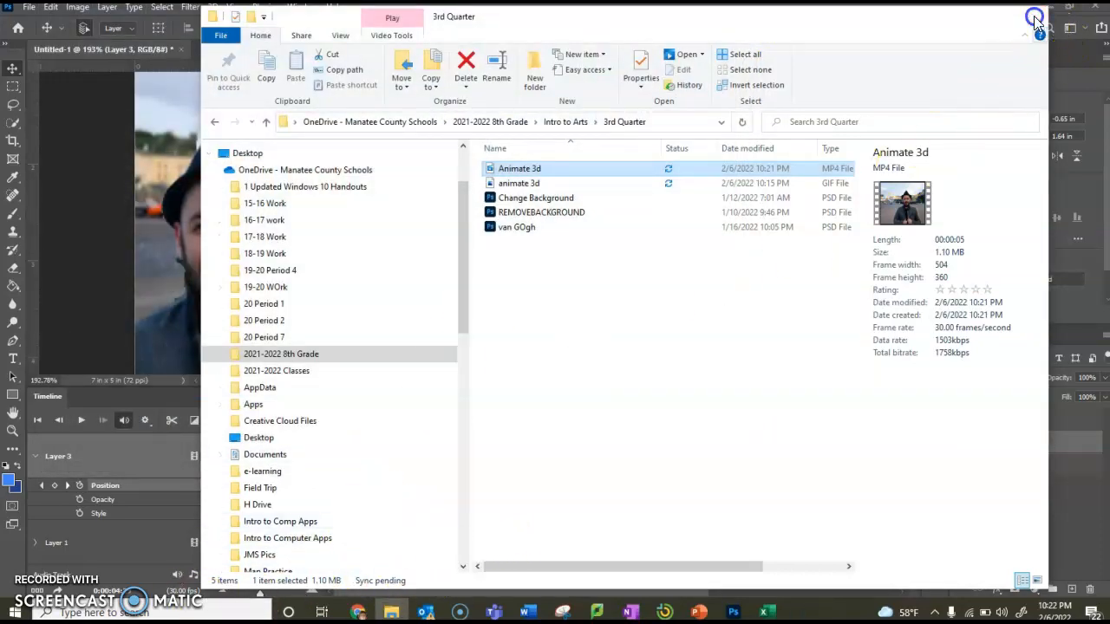